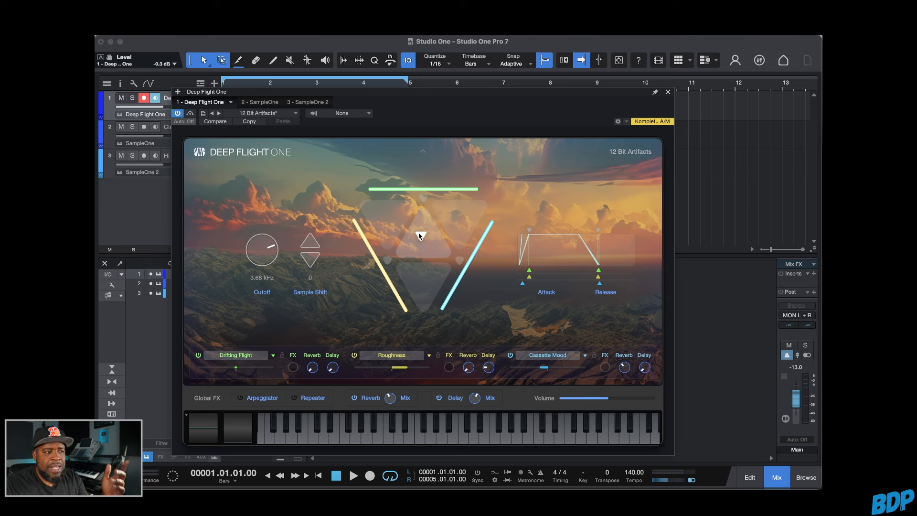
# Step: Play the loop and shift the blend handle of Deep Flight One's 12 Bit Artifacts preset slightly towards the blue layer
pyautogui.click(353, 475)
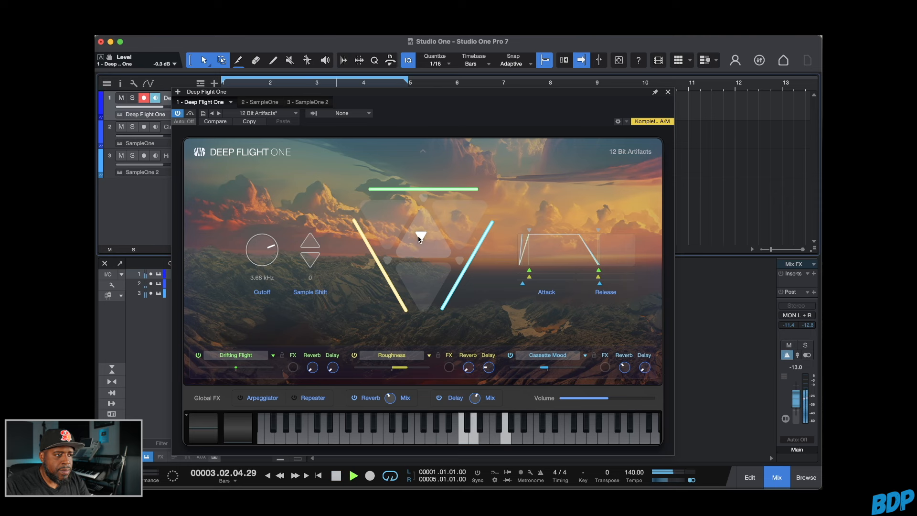
pyautogui.moveTo(419, 237)
pyautogui.mouseDown()
pyautogui.moveTo(462, 254)
pyautogui.moveTo(396, 256)
pyautogui.moveTo(419, 199)
pyautogui.moveTo(423, 315)
pyautogui.moveTo(426, 239)
pyautogui.mouseUp()
pyautogui.press('space')
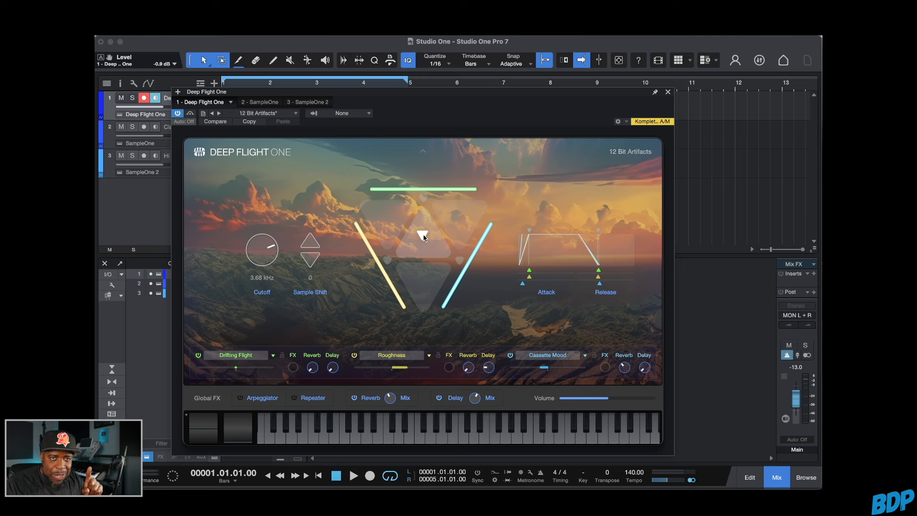
# Step: Audition the Dimensional Leads presets Blue Heaven 1993 and Blue Metal Saw during playback, and load Noisy Strings in Deep Flight One
pyautogui.press('space')
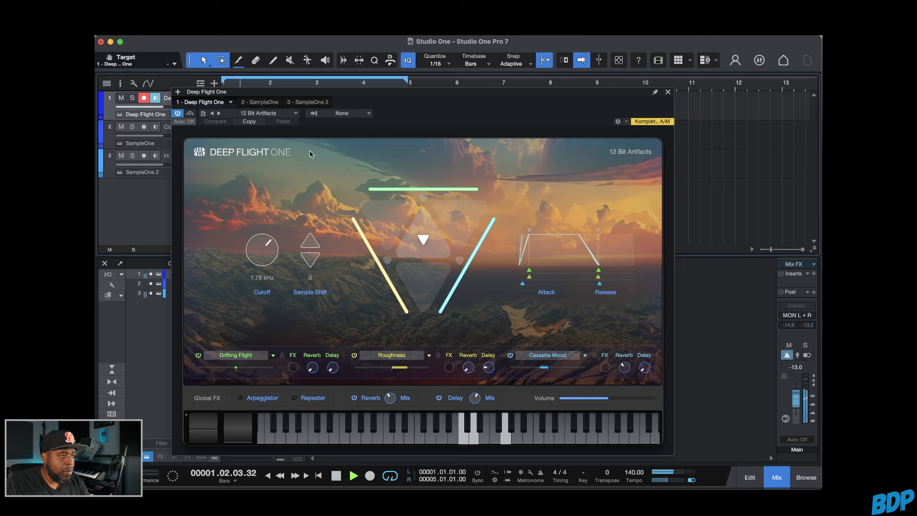
pyautogui.click(279, 114)
pyautogui.click(283, 156)
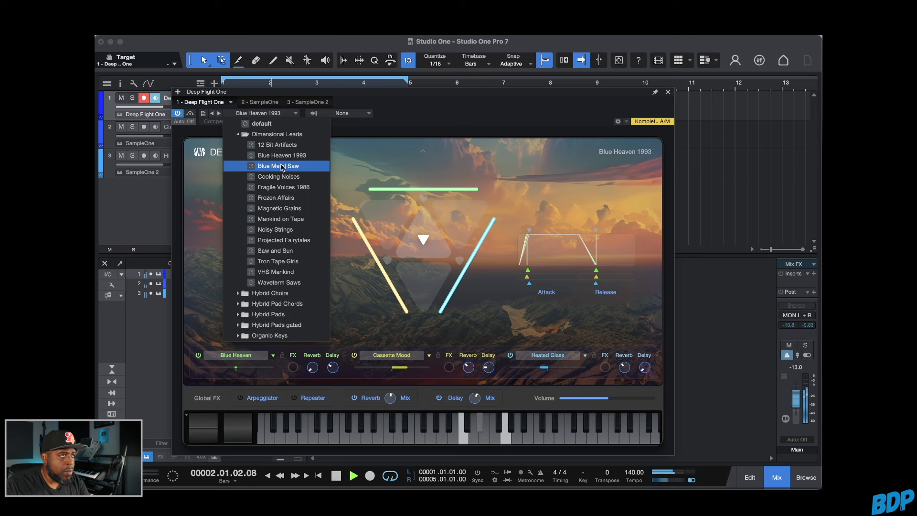
pyautogui.click(281, 167)
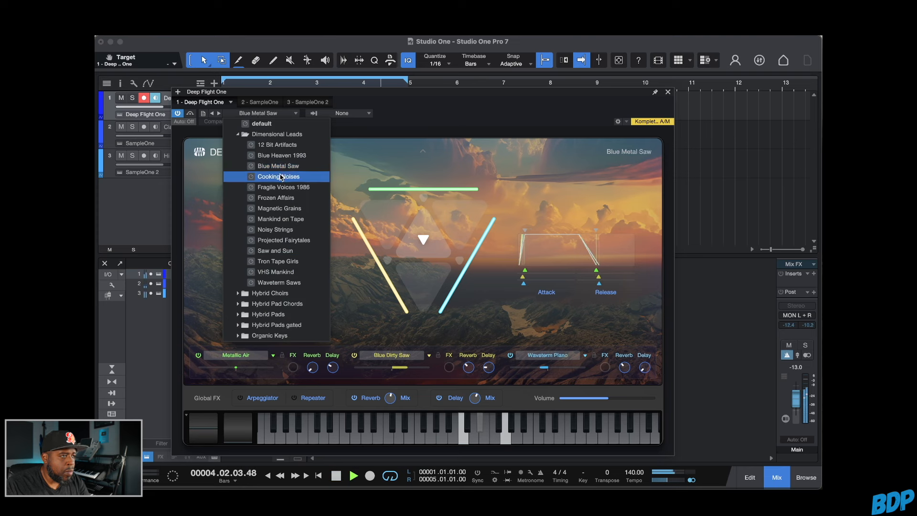
pyautogui.click(275, 229)
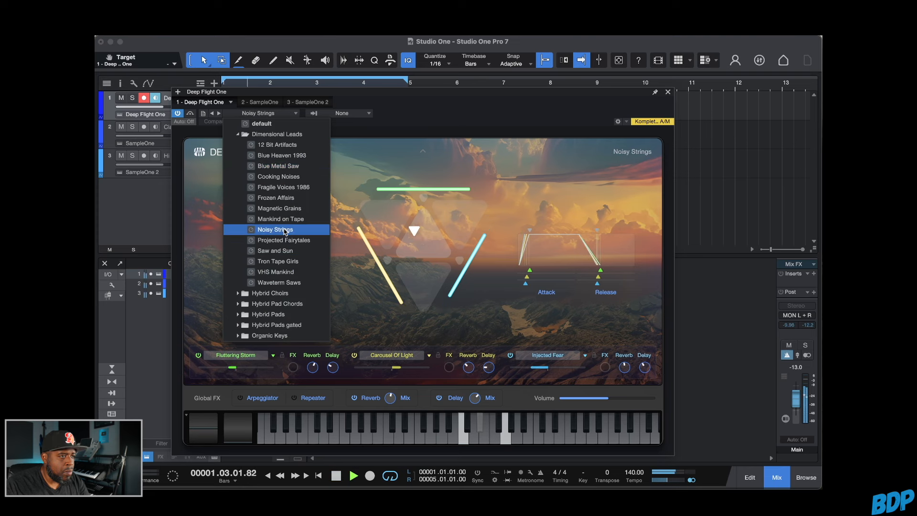
# Step: Close the preset list, raise the Noisy Strings blend handle towards the green layer during playback, and stop the song
pyautogui.click(429, 230)
pyautogui.moveTo(416, 231)
pyautogui.mouseDown()
pyautogui.moveTo(432, 235)
pyautogui.moveTo(422, 279)
pyautogui.moveTo(424, 225)
pyautogui.mouseUp()
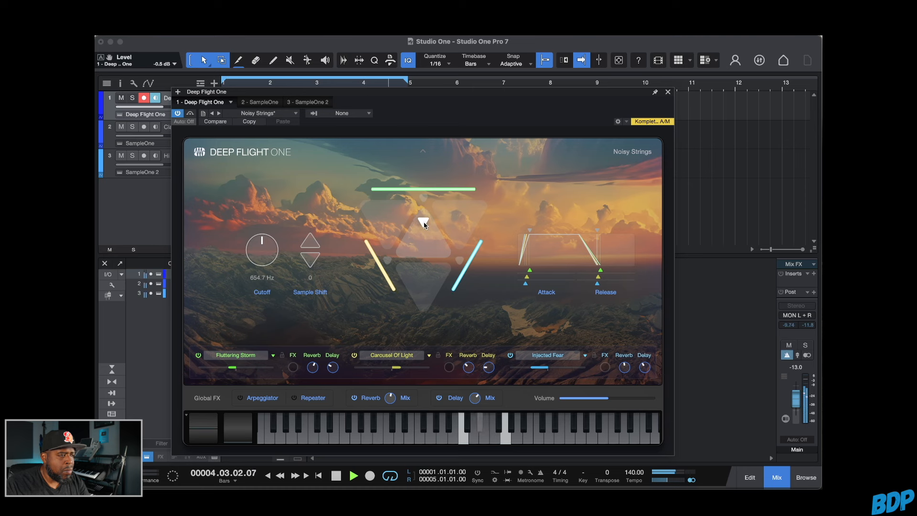
pyautogui.press('space')
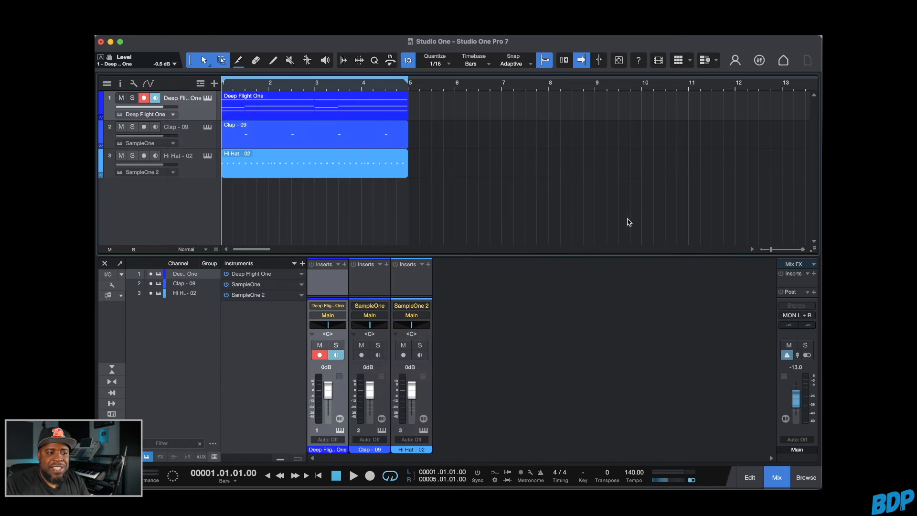
# Step: Run a Splice Search with Sound using the Deep Flight One, Clap - 09 and Hi Hat - 02 clips as the reference
pyautogui.click(799, 481)
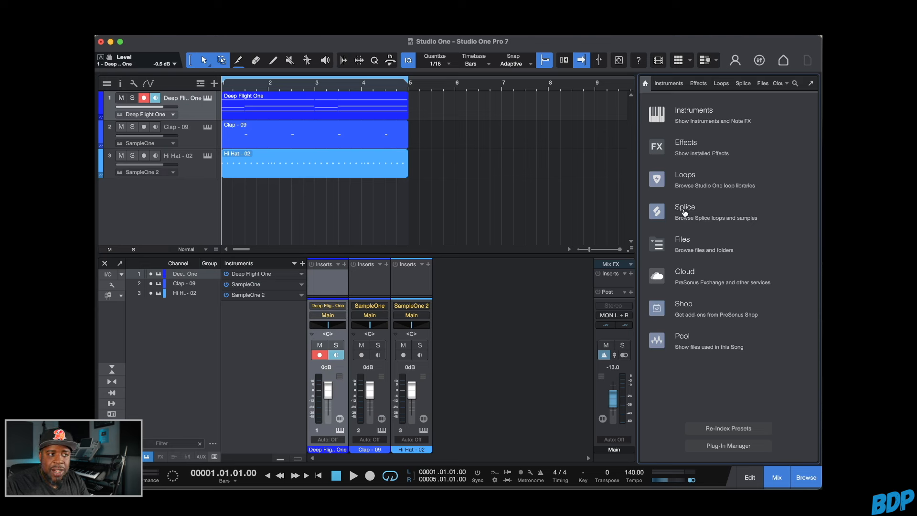
pyautogui.click(743, 84)
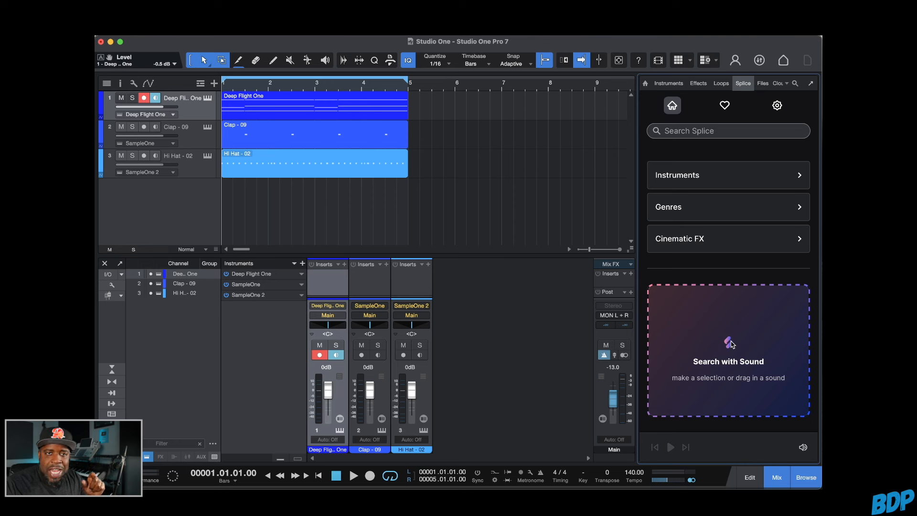
pyautogui.moveTo(434, 207); pyautogui.dragTo(344, 117)
pyautogui.moveTo(276, 111); pyautogui.dragTo(725, 362)
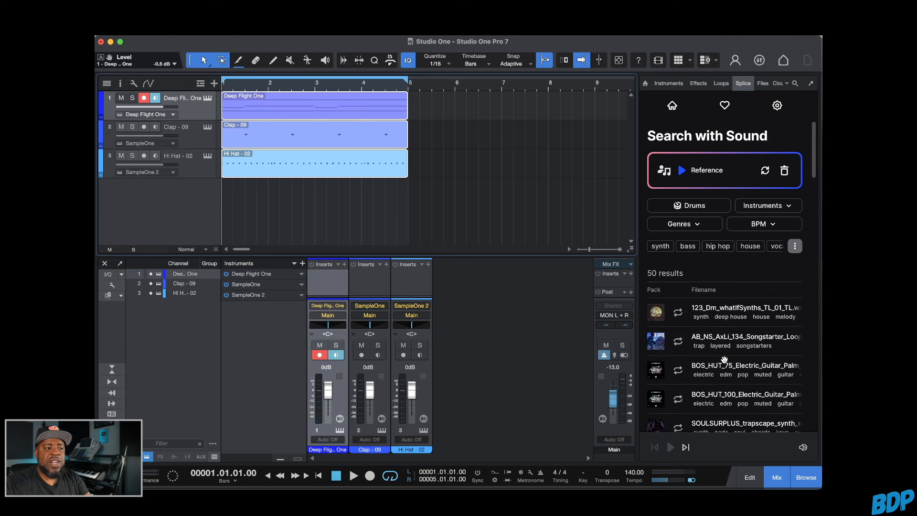
# Step: Play the search reference and audition the AB_NS_AxLi_134_Songstarter loop against the playing arrangement
pyautogui.click(682, 172)
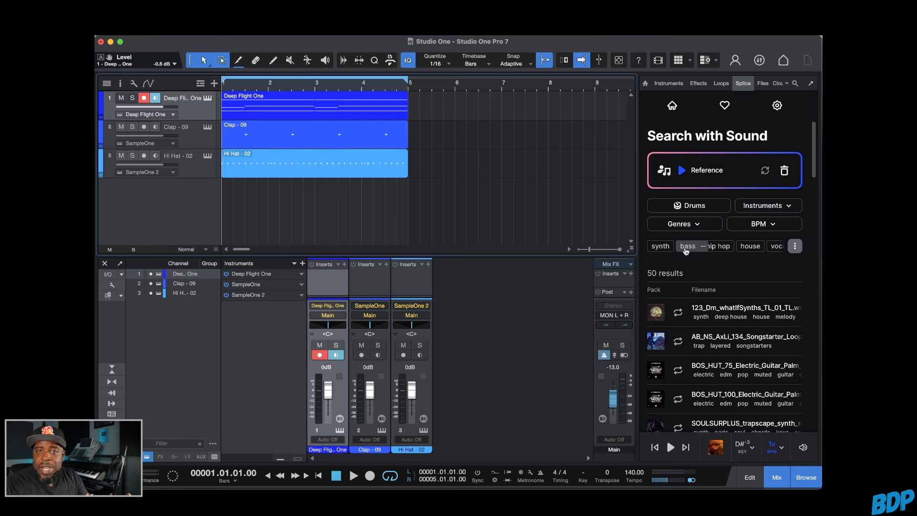
pyautogui.press('space')
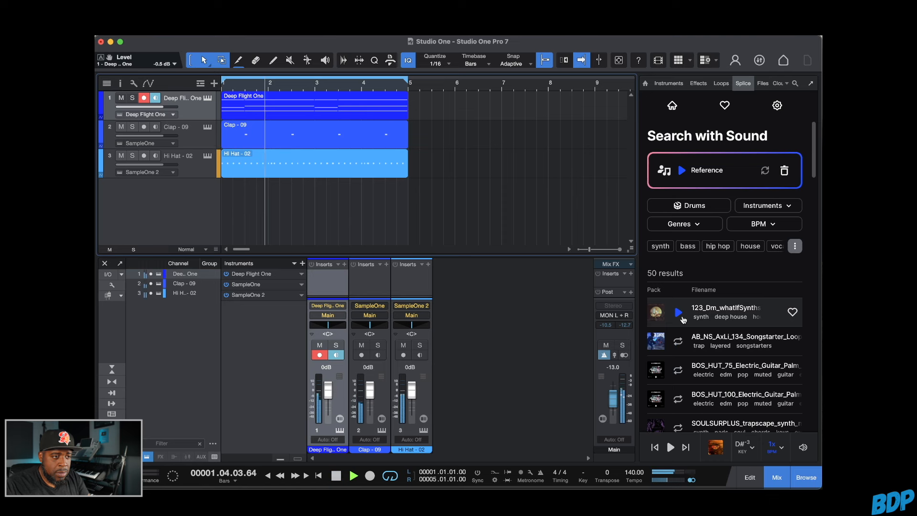
pyautogui.click(678, 341)
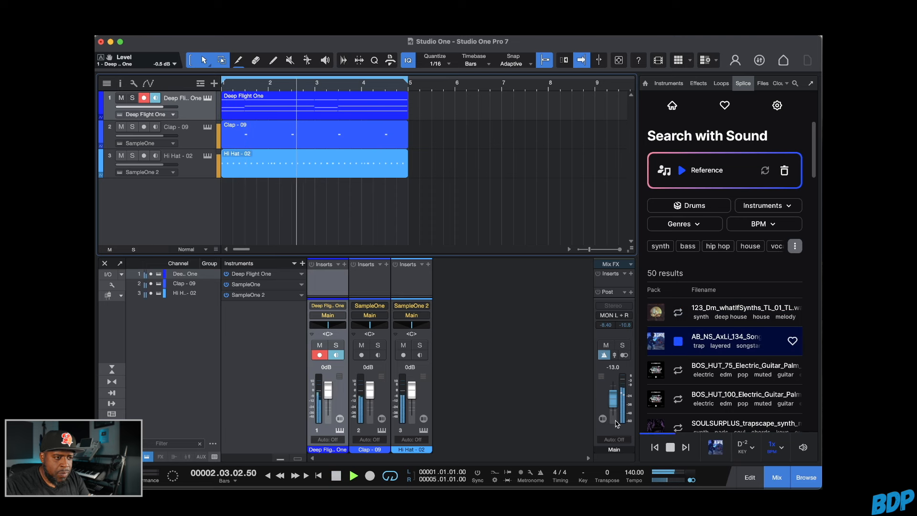
pyautogui.press('space')
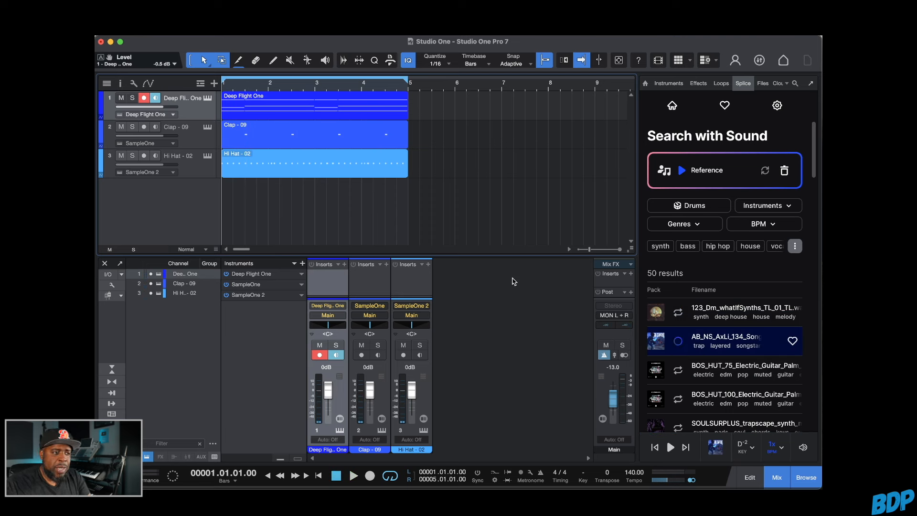
# Step: Add the AB_NS_AxLi_134_Songstarter_Loop_Crop_Dm loop on a new track at bar 1 and trim it to end at bar 5
pyautogui.moveTo(400, 230); pyautogui.dragTo(242, 205)
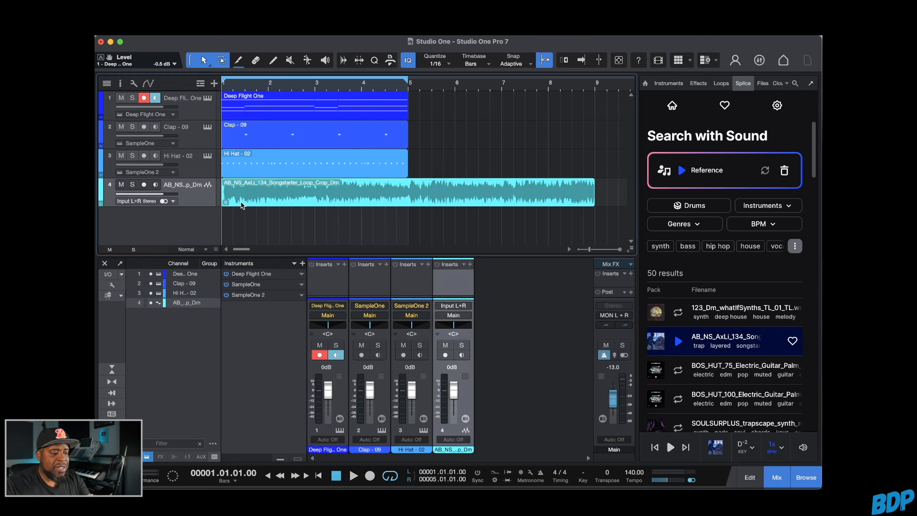
pyautogui.press('F3')
pyautogui.press('space')
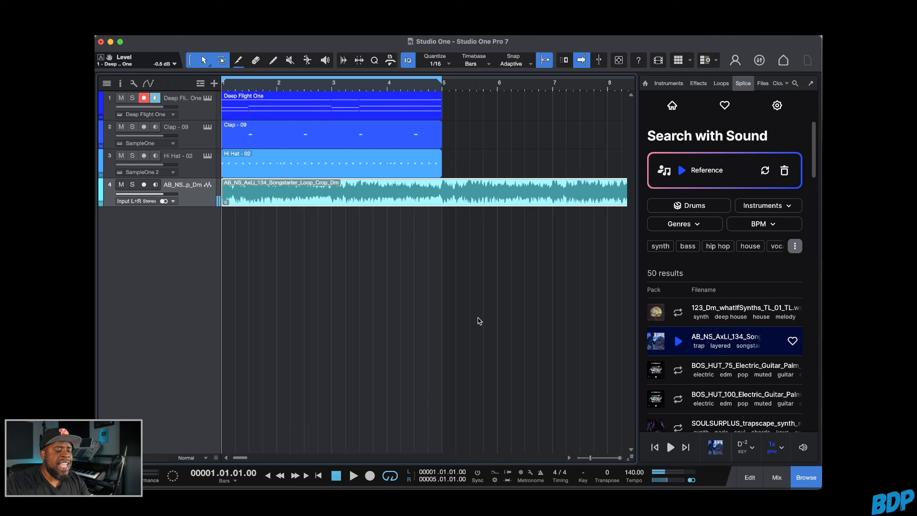
pyautogui.hscroll(3, 480, 321)
pyautogui.moveTo(569, 197); pyautogui.dragTo(354, 196)
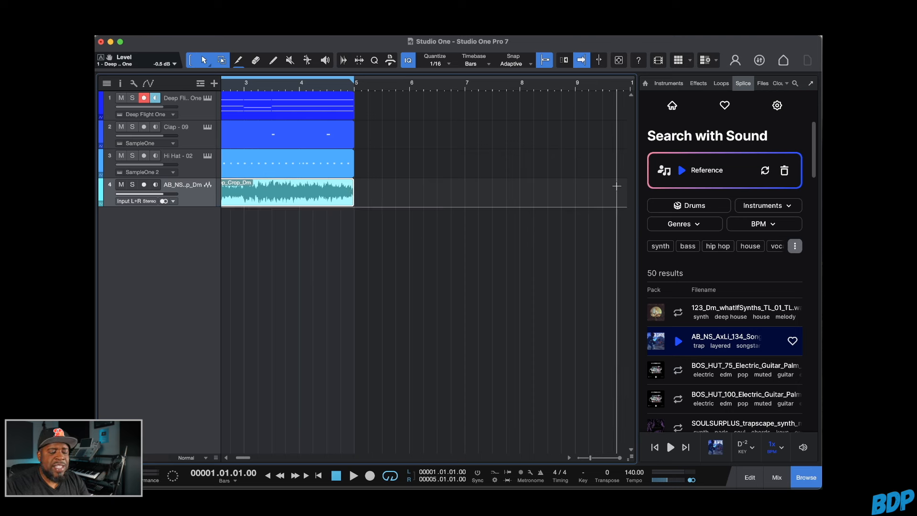
# Step: Filter the Splice sound matches by the synth tag and audition the first four loops against the playing arrangement
pyautogui.moveTo(663, 252)
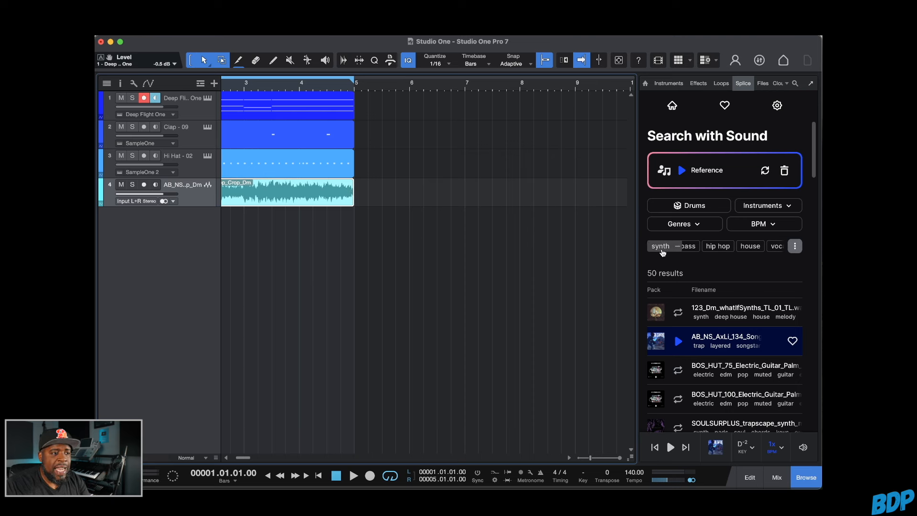
pyautogui.click(662, 253)
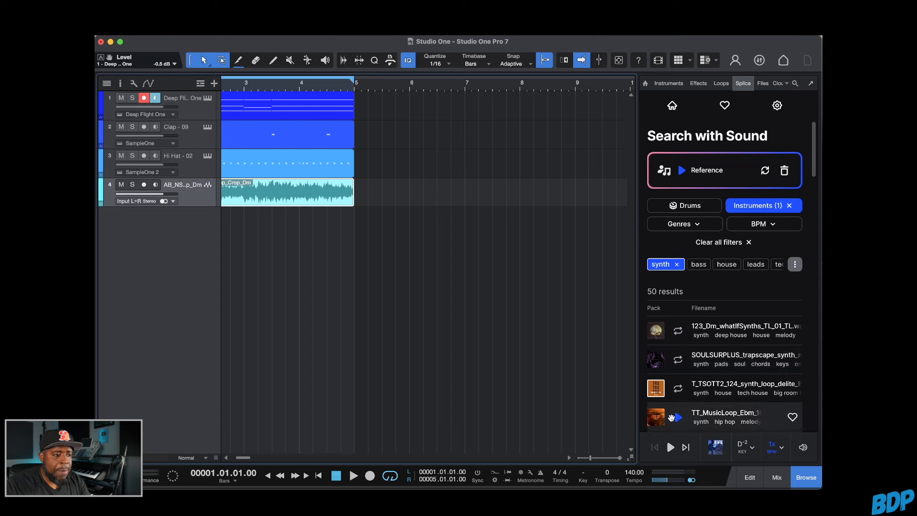
pyautogui.click(671, 446)
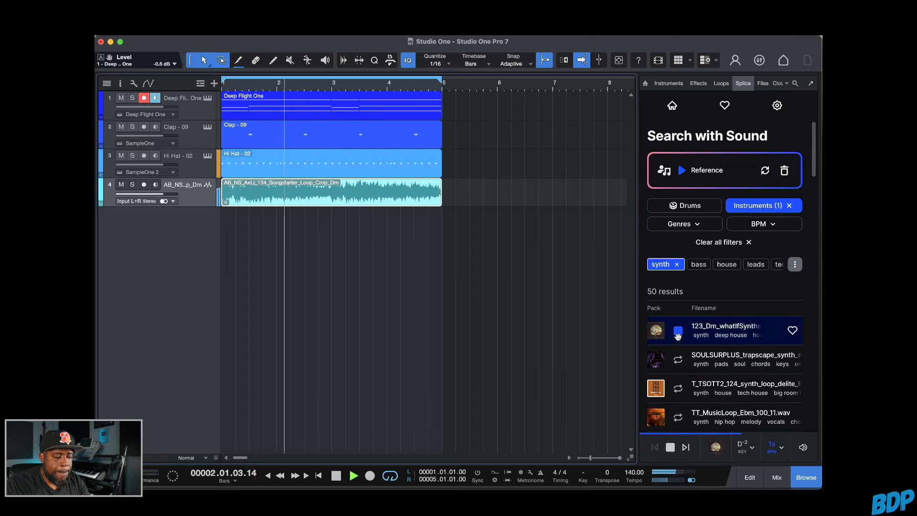
pyautogui.click(679, 361)
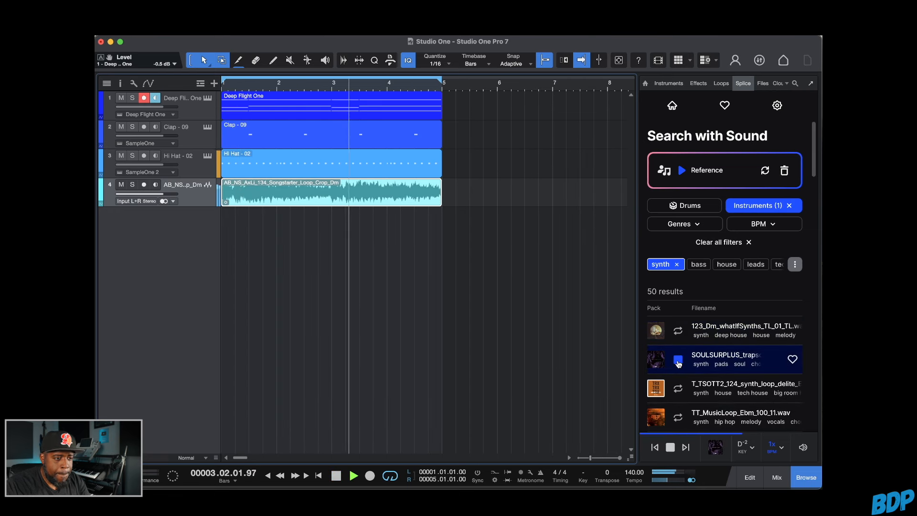
pyautogui.click(678, 390)
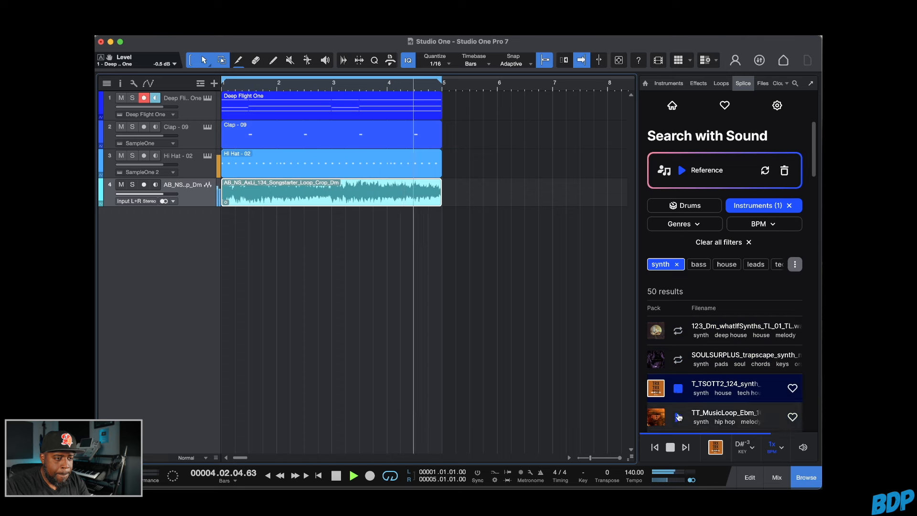
pyautogui.click(678, 417)
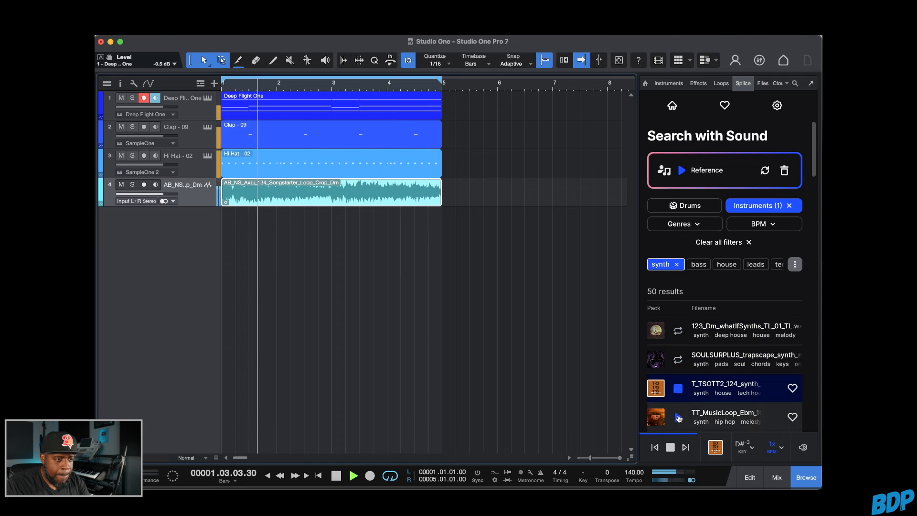
# Step: Audition the AlphaNiner_68_Am_SynthChords loop and place it on a new track at bar 1
pyautogui.scroll(-5, 678, 414)
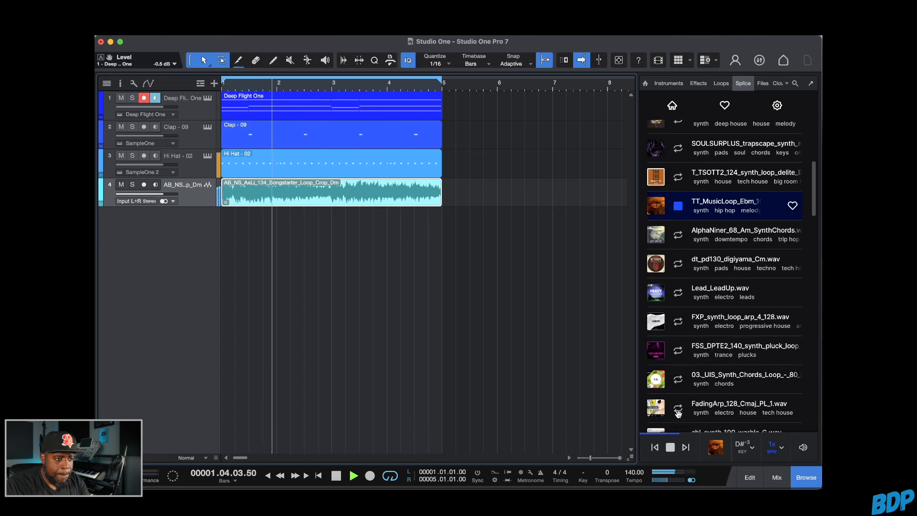
pyautogui.click(678, 236)
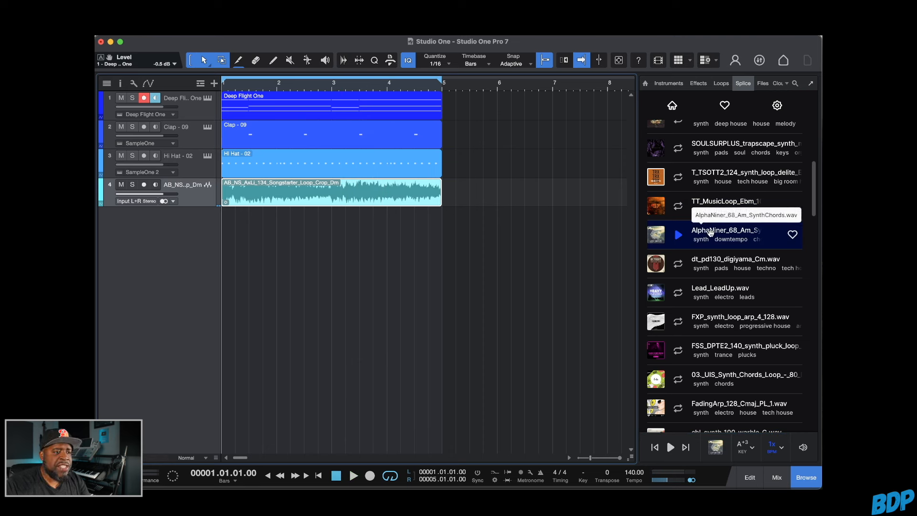
pyautogui.moveTo(368, 243); pyautogui.dragTo(227, 237)
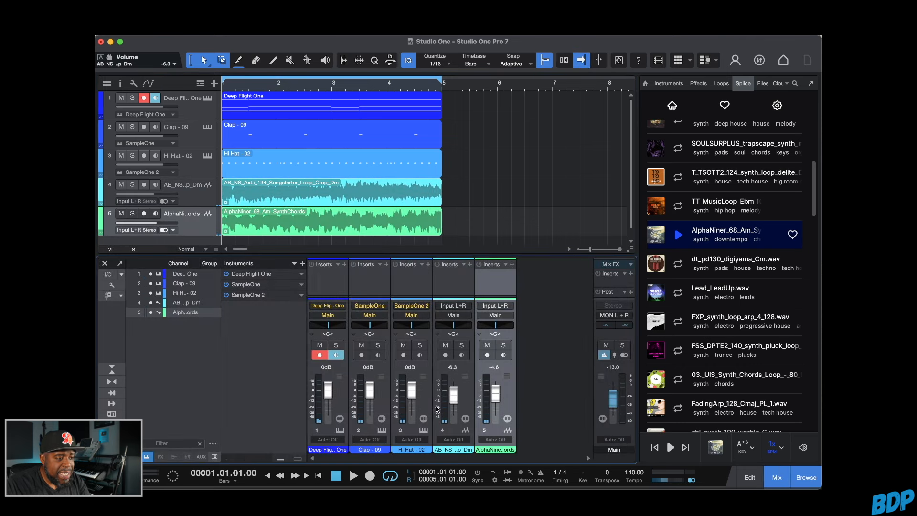
# Step: Lower the Deep Flight One track to -7.6 dB, the AB_NS loop to -15.6 dB and the AlphaNiner loop to -10.4 dB, and play the mix
pyautogui.moveTo(453, 400); pyautogui.dragTo(489, 402)
pyautogui.moveTo(328, 390); pyautogui.dragTo(331, 396)
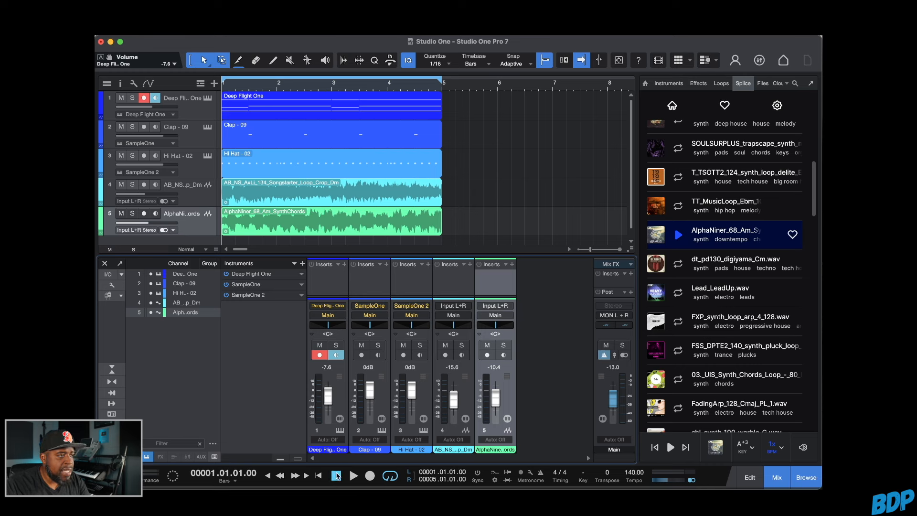
pyautogui.press('space')
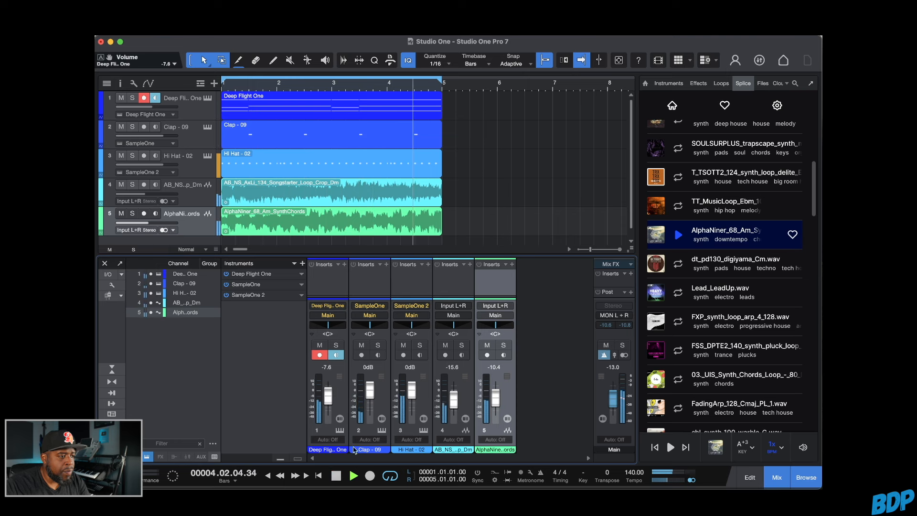
pyautogui.click(336, 476)
pyautogui.press('F3')
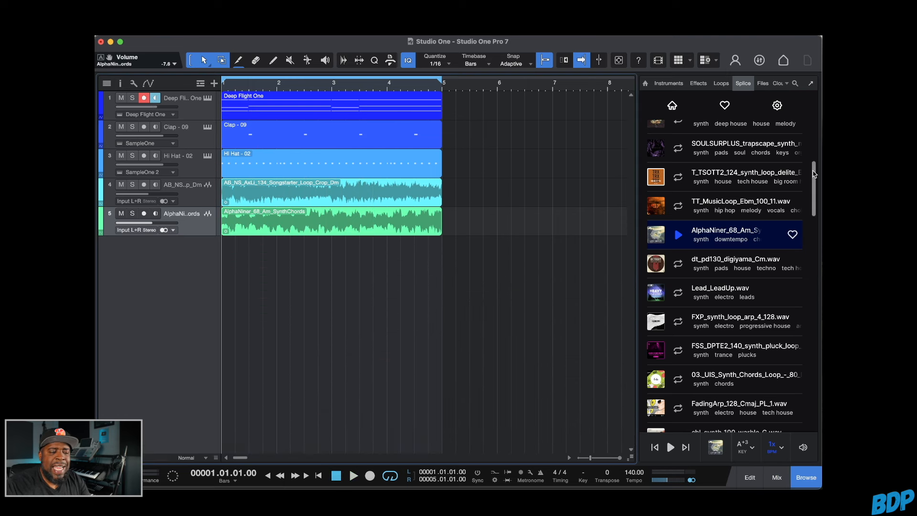
# Step: Remove the reference from Search with Sound and search the Splice library for 808
pyautogui.moveTo(815, 175); pyautogui.dragTo(815, 121)
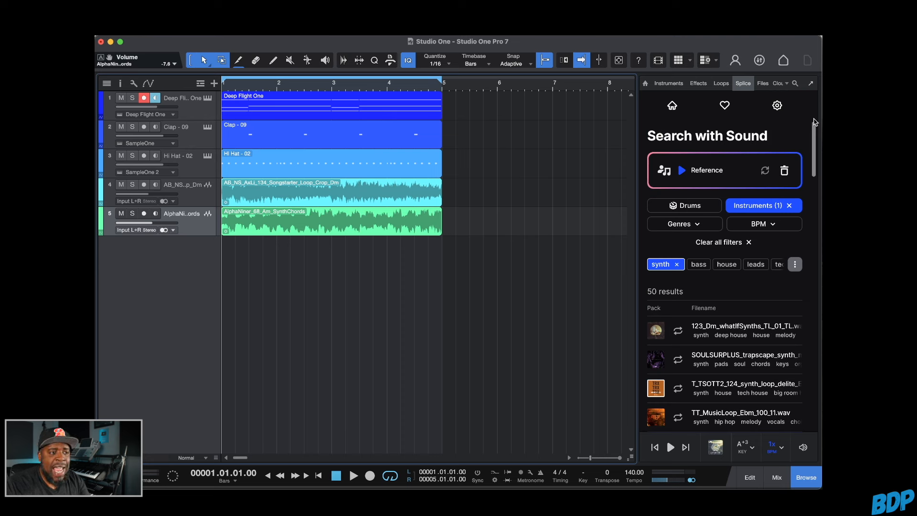
pyautogui.click(784, 171)
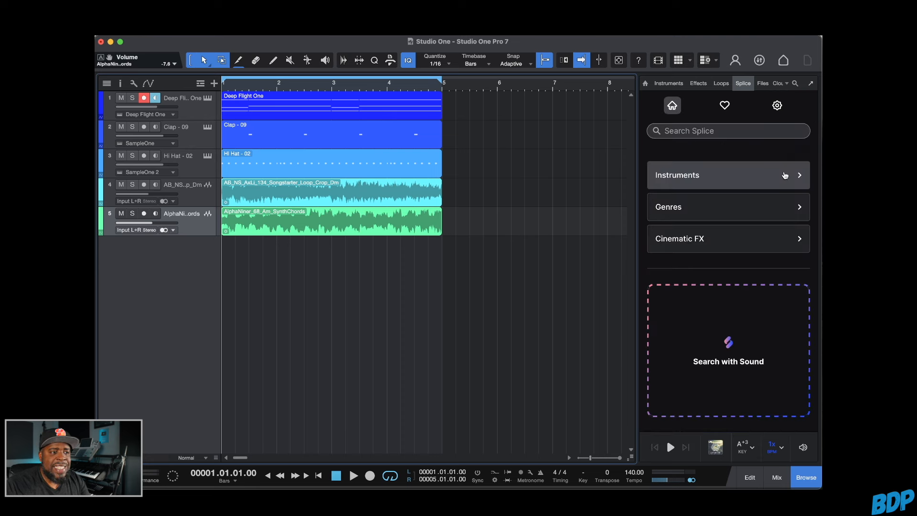
pyautogui.click(696, 132)
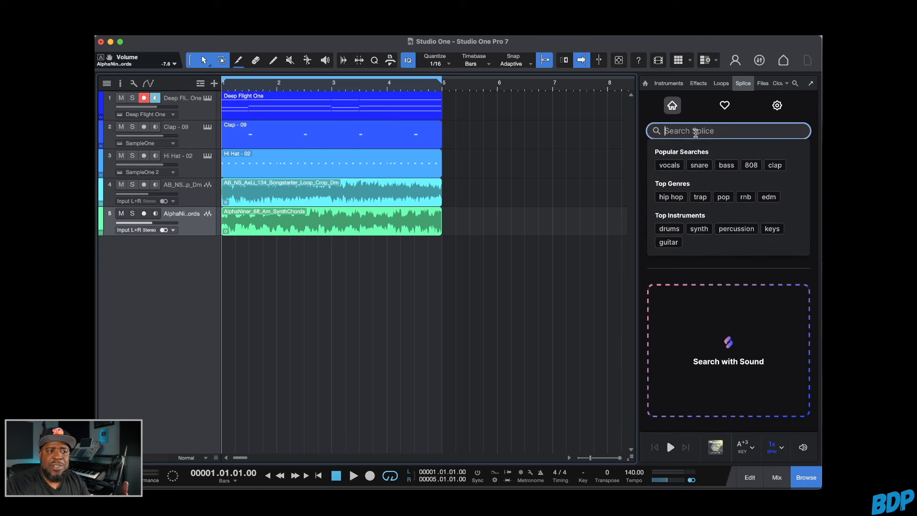
pyautogui.click(751, 164)
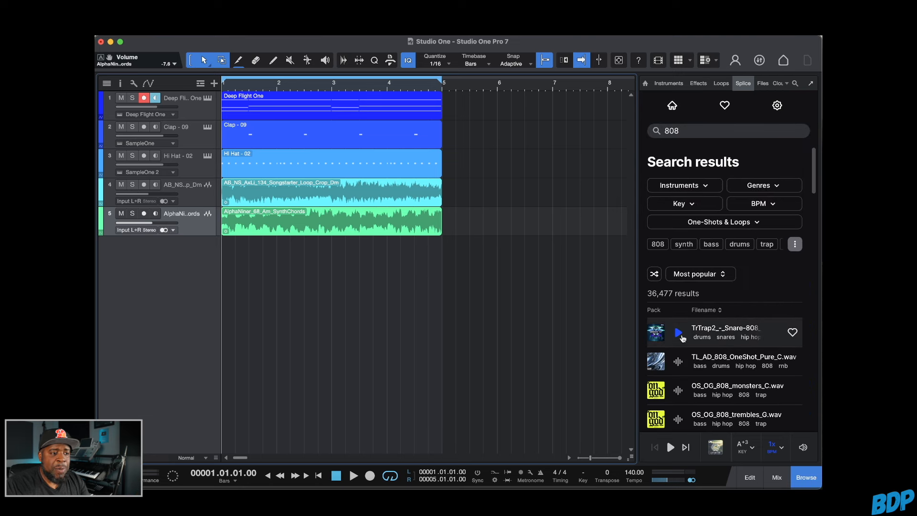
# Step: Audition the 808 samples one after another, from TL_AD_808_OneShot_Pure_C down to OS_CASH_808_lit_C
pyautogui.click(678, 362)
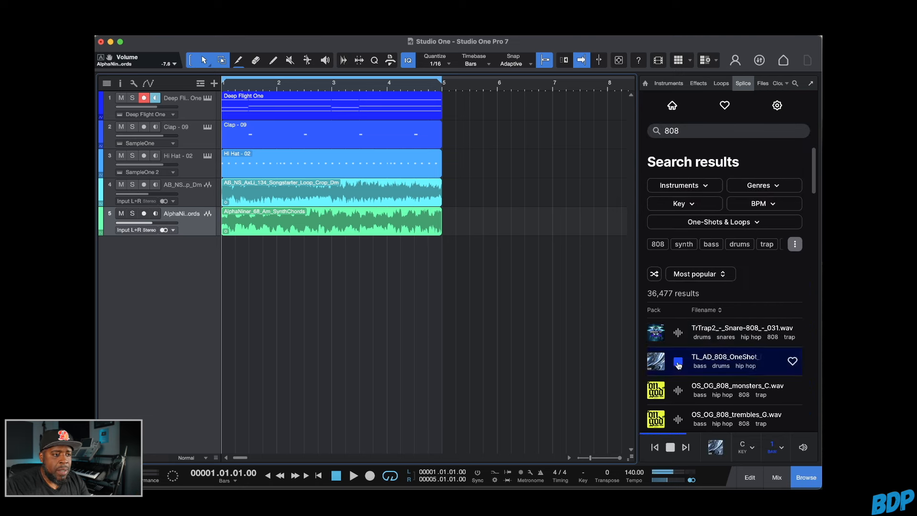
pyautogui.press('Down')
pyautogui.press('Down')
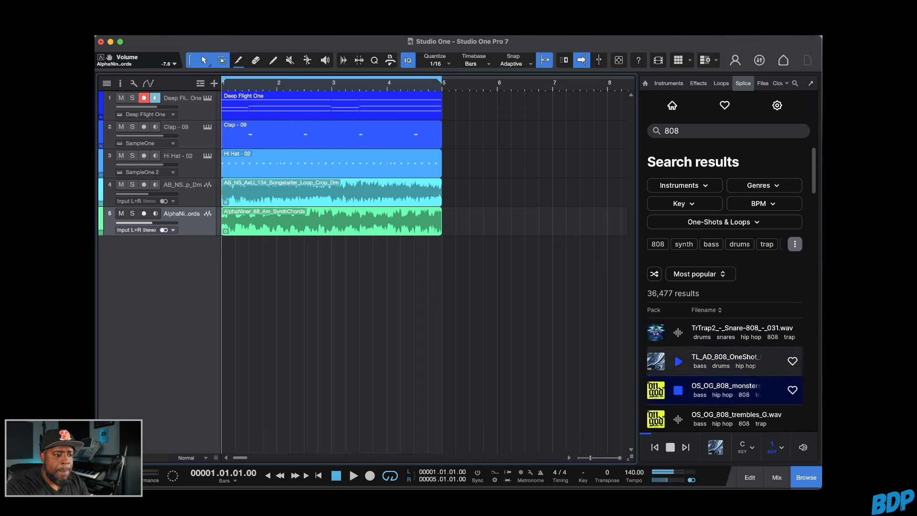
pyautogui.press('Down')
pyautogui.press('Down')
pyautogui.press('Down')
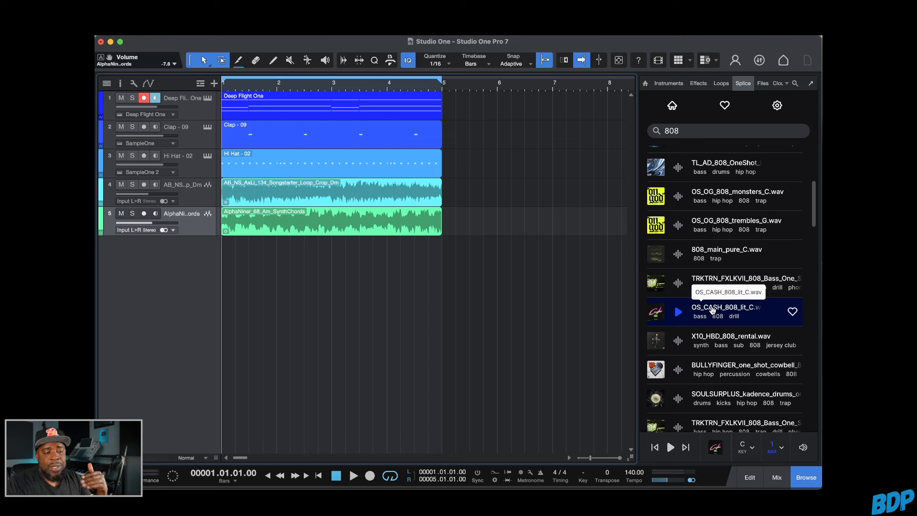
pyautogui.moveTo(712, 309)
pyautogui.mouseDown()
pyautogui.moveTo(229, 282)
pyautogui.moveTo(155, 270)
pyautogui.moveTo(359, 279)
pyautogui.moveTo(699, 319)
pyautogui.mouseUp()
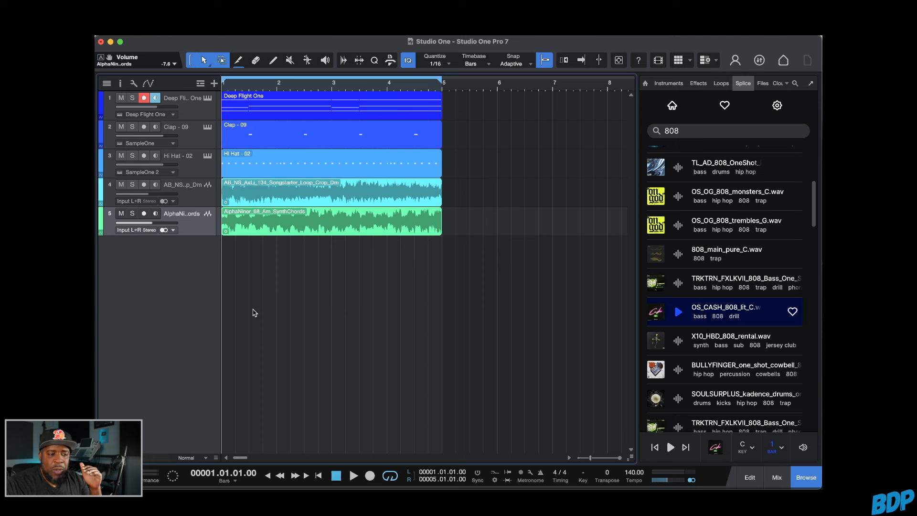
pyautogui.moveTo(711, 315); pyautogui.dragTo(156, 293)
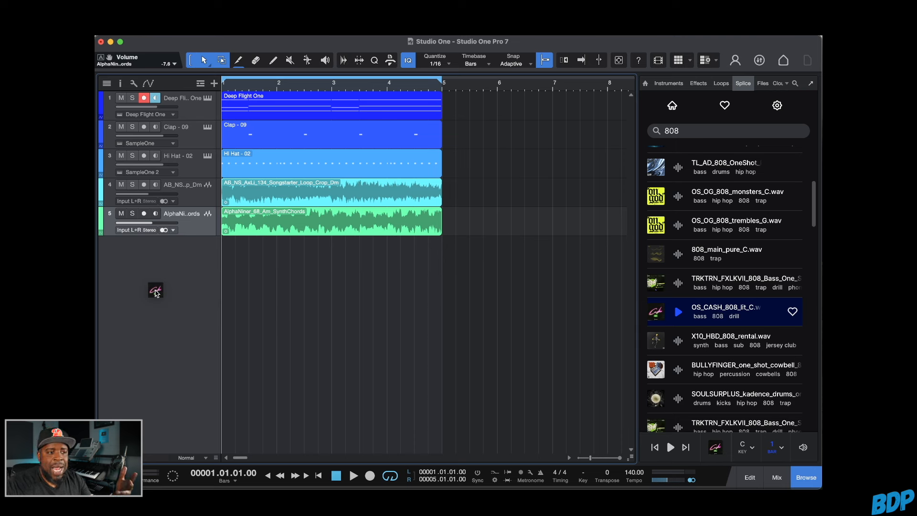
pyautogui.moveTo(156, 293); pyautogui.dragTo(719, 315)
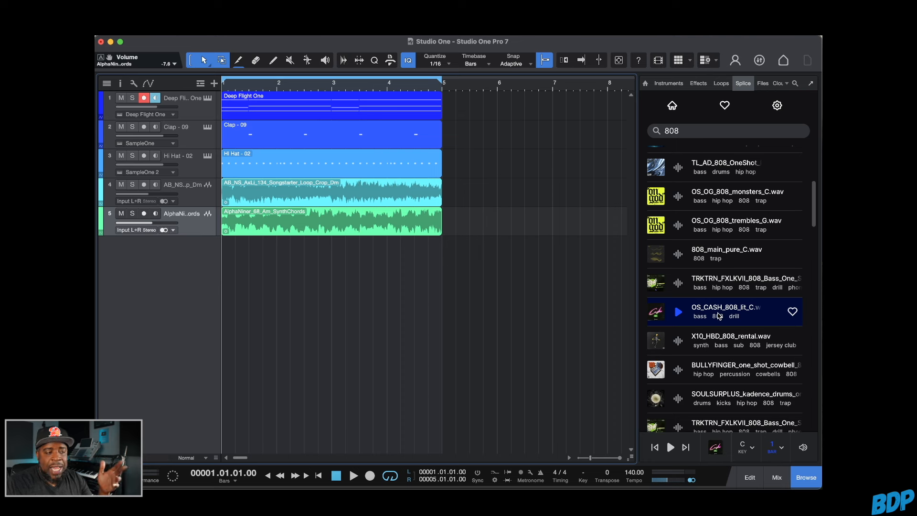
pyautogui.moveTo(719, 316); pyautogui.dragTo(543, 309)
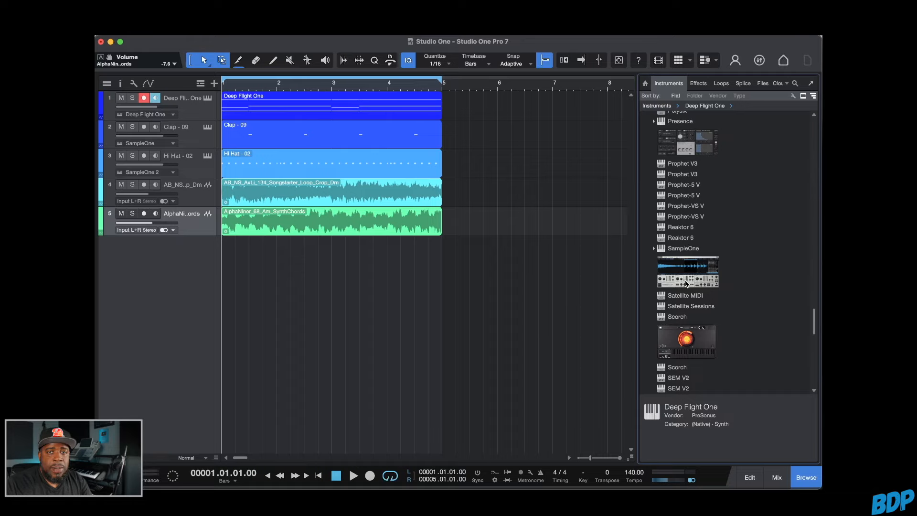
# Step: Add a SampleOne instrument on a new track and load the auditioned OS_CASH_808_lit_C sample from Splice into it
pyautogui.moveTo(683, 279); pyautogui.dragTo(136, 293)
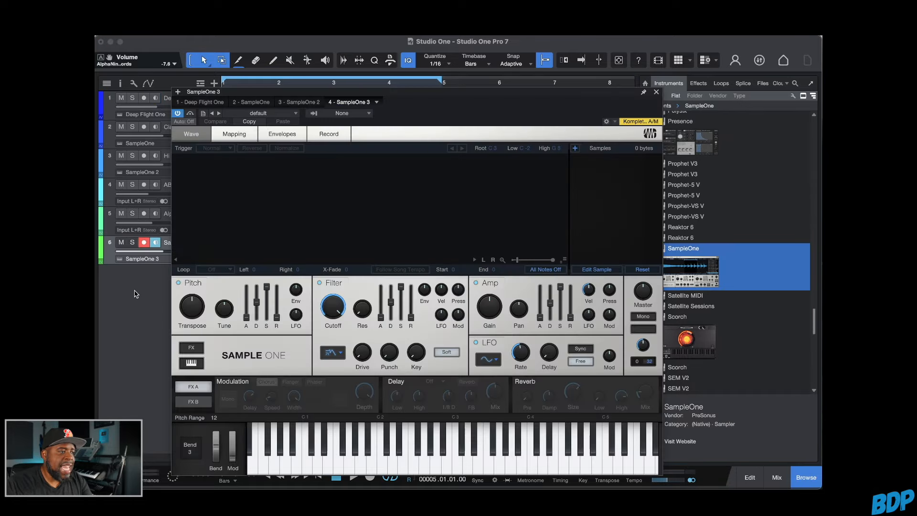
pyautogui.click(743, 84)
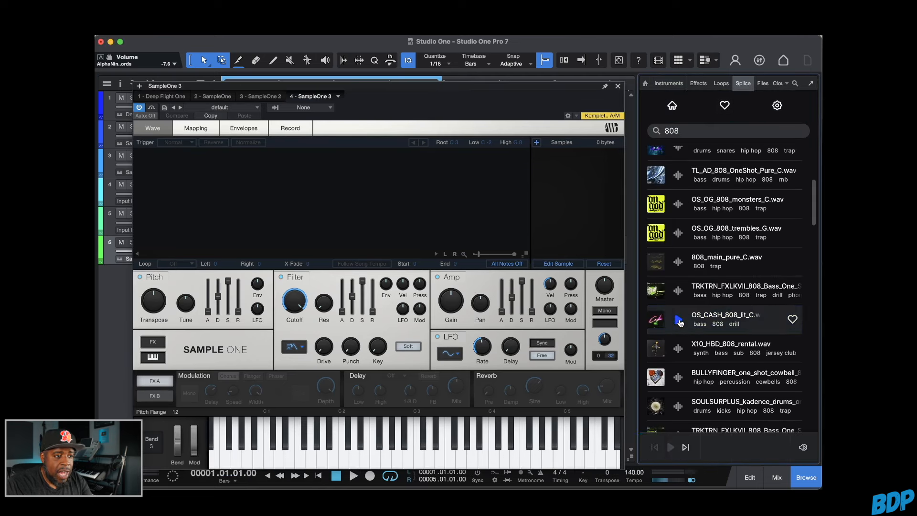
pyautogui.click(678, 320)
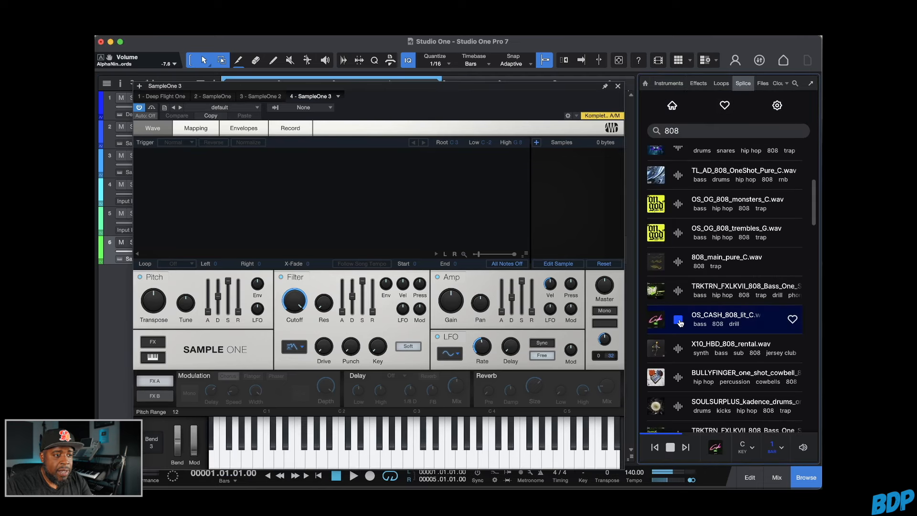
pyautogui.moveTo(699, 319); pyautogui.dragTo(322, 216)
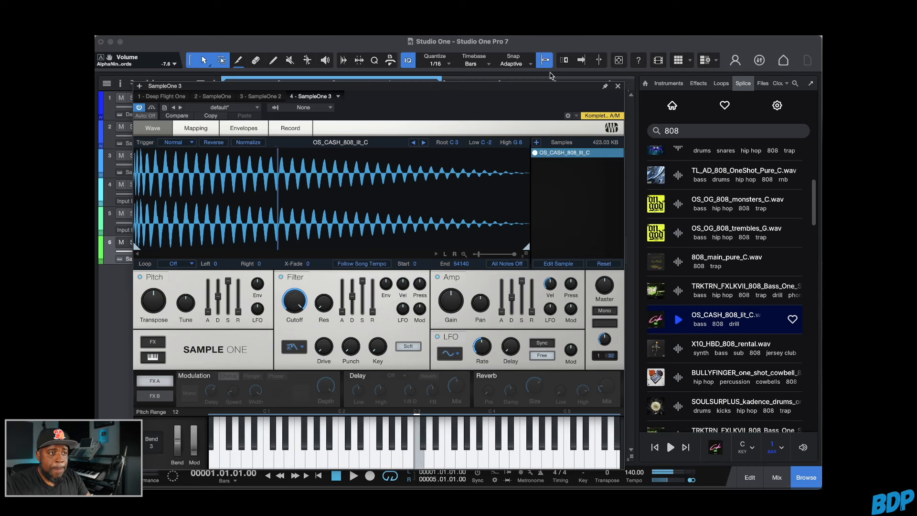
pyautogui.click(616, 87)
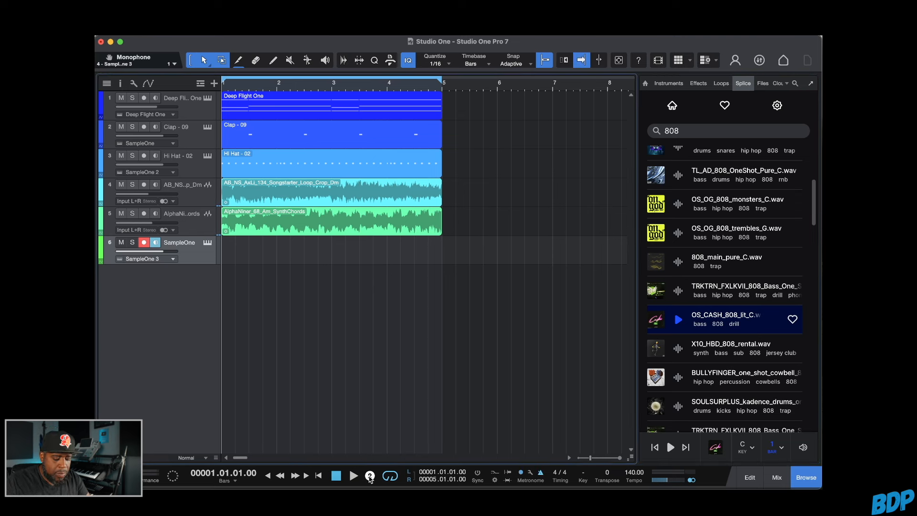
# Step: Record an 808 bass pattern on the new SampleOne track across bars 1 to 5
pyautogui.click(369, 475)
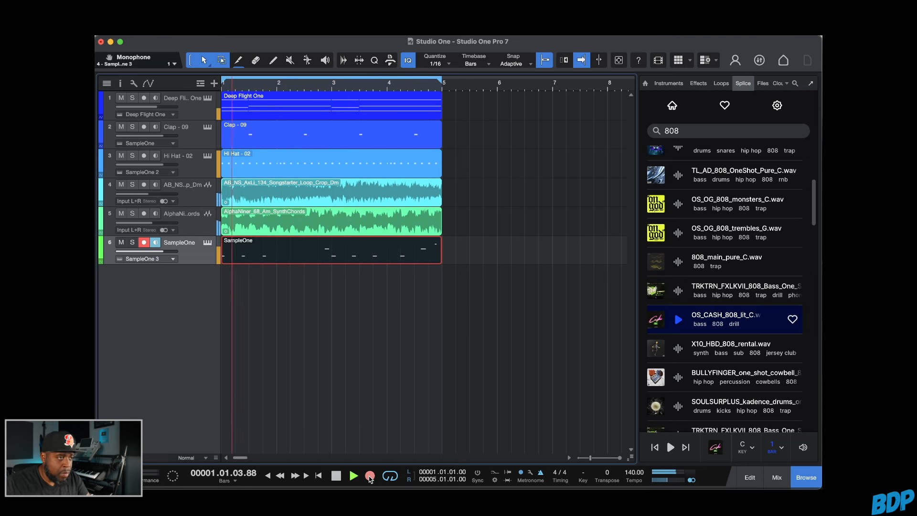
pyautogui.click(370, 476)
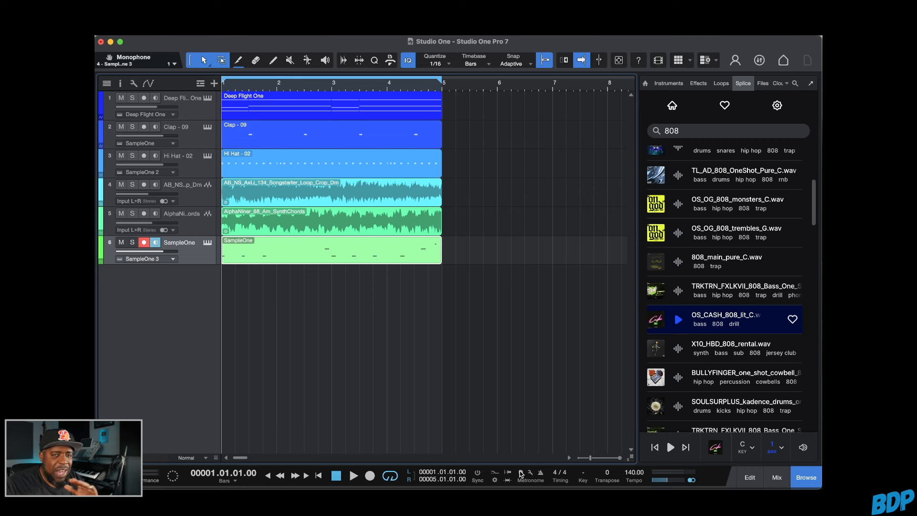
# Step: Hide the browser, show the track inspector and enable Follow Global Transpose for all six tracks
pyautogui.press('F5')
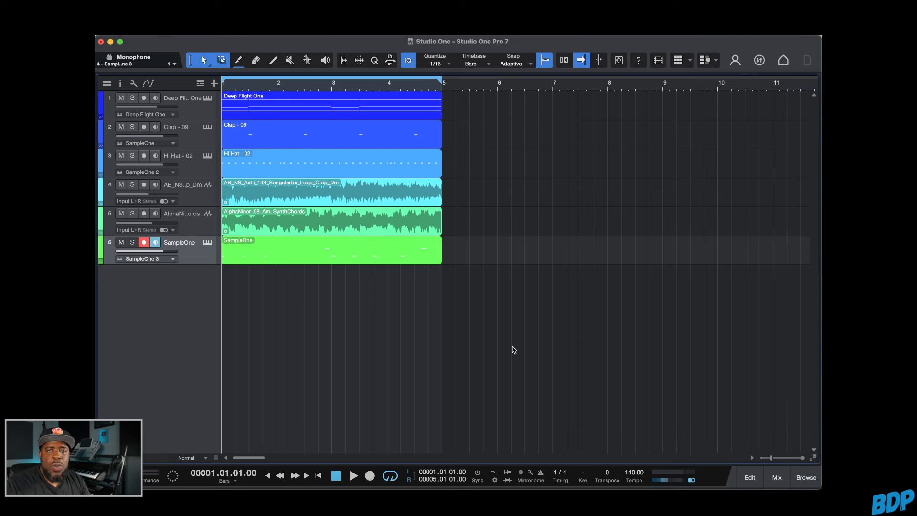
pyautogui.click(197, 117)
pyautogui.click(121, 84)
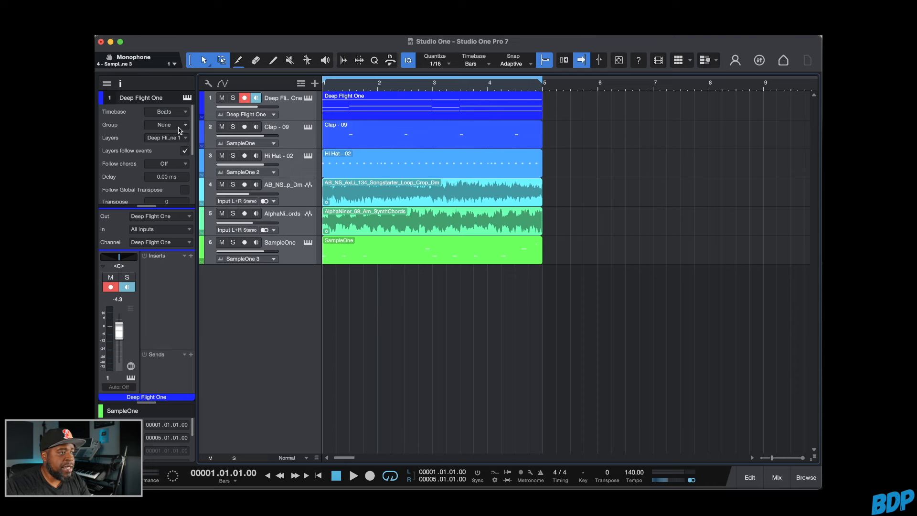
pyautogui.moveTo(193, 136); pyautogui.dragTo(192, 146)
pyautogui.scroll(-3, 193, 147)
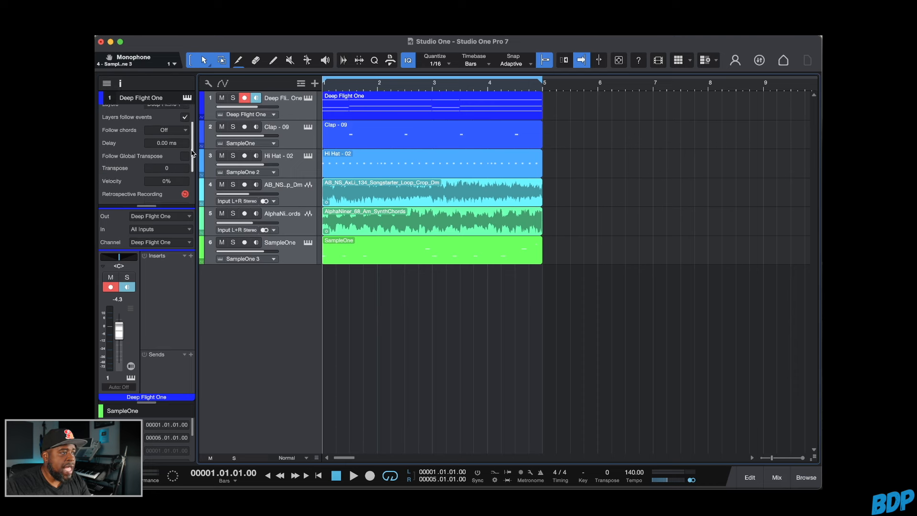
pyautogui.click(184, 150)
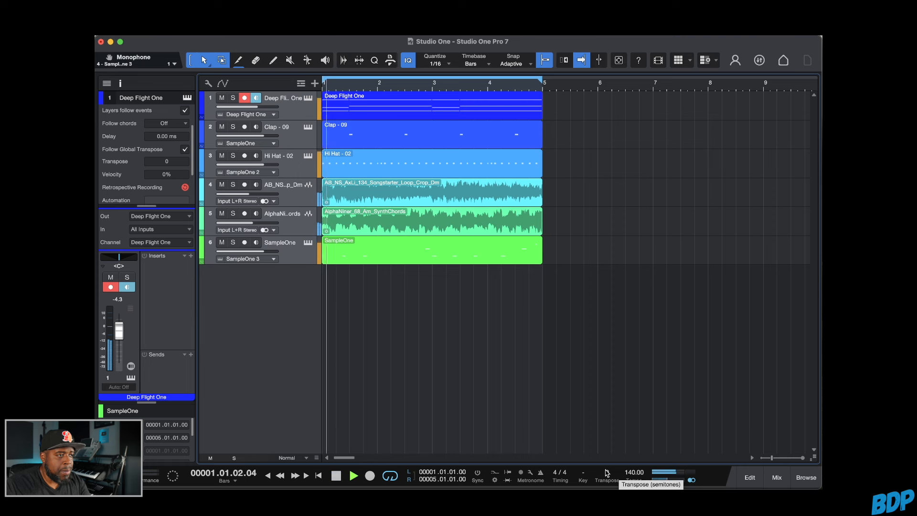
# Step: Try the global transpose at 3 and -7 semitones during playback, settle on -2, and stop playback
pyautogui.scroll(3, 606, 473)
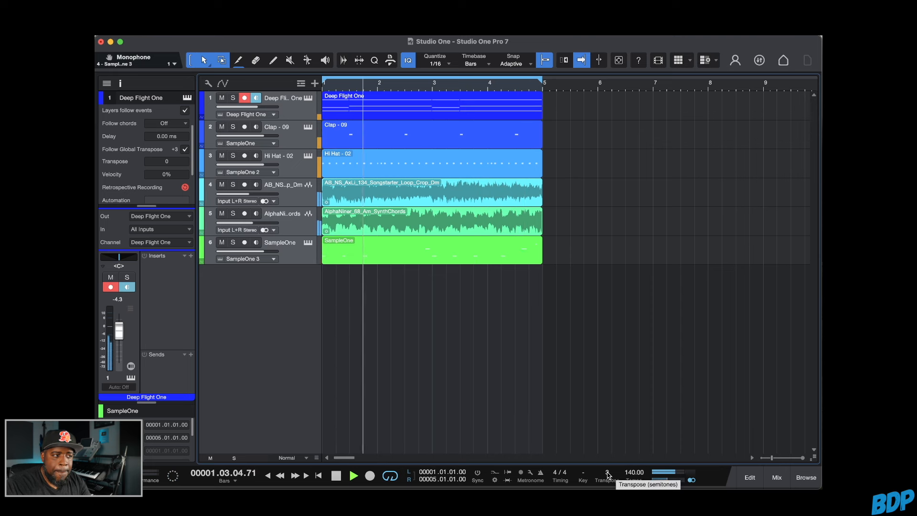
pyautogui.moveTo(608, 475); pyautogui.dragTo(607, 480)
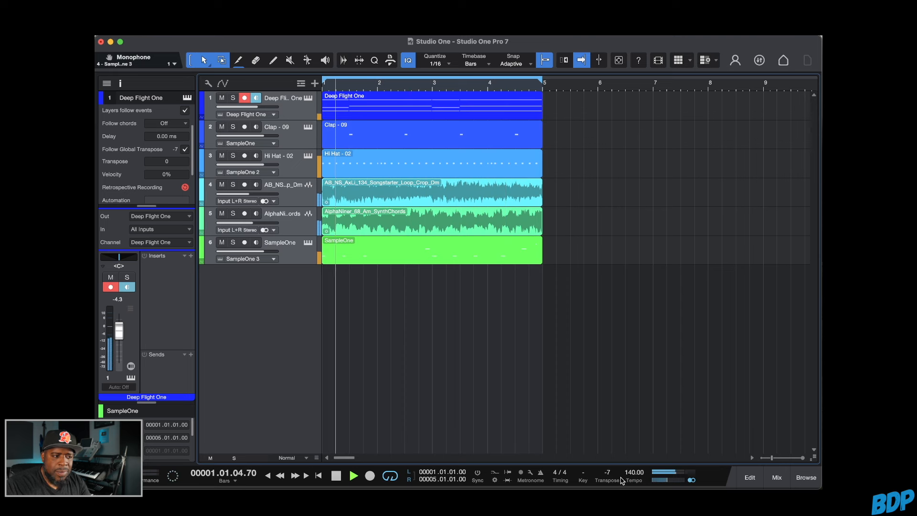
pyautogui.moveTo(616, 477); pyautogui.dragTo(614, 466)
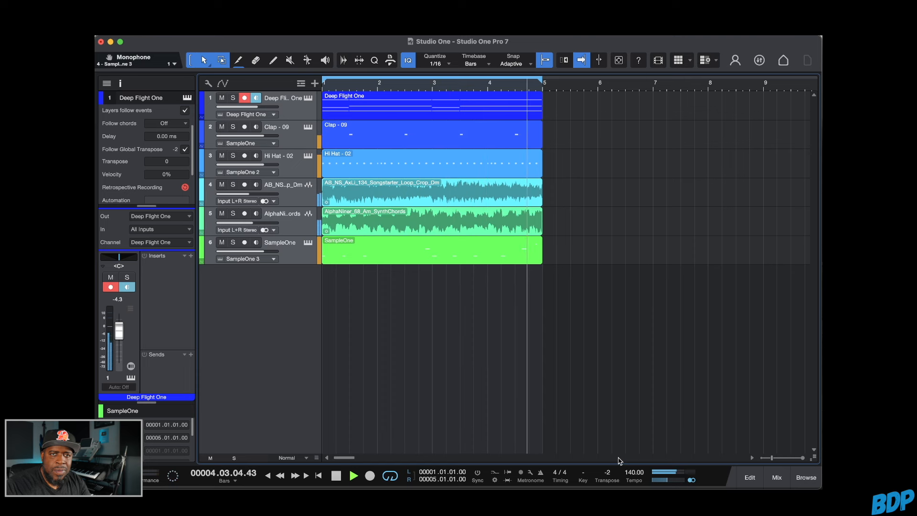
pyautogui.press('space')
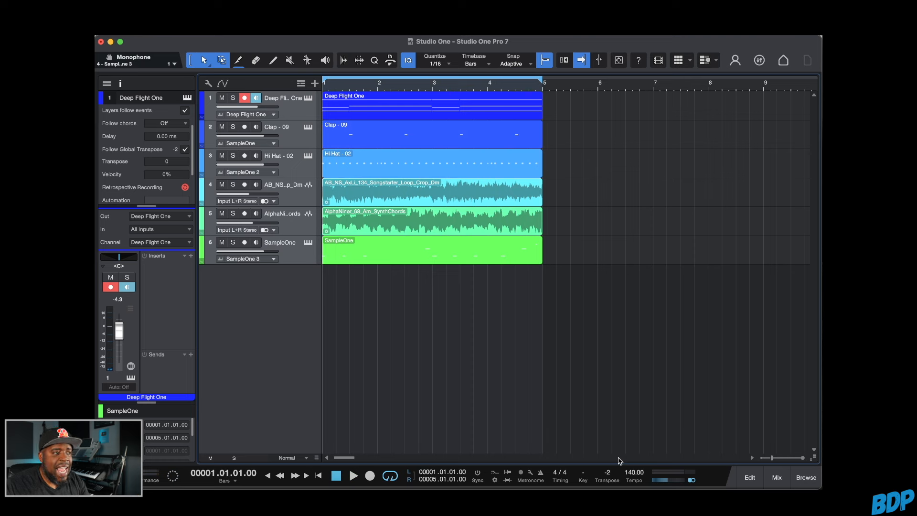
# Step: Select the Hi Hat - 02 and Clap - 09 tracks, turn off Follow Global Transpose for them, and play the arrangement
pyautogui.click(295, 165)
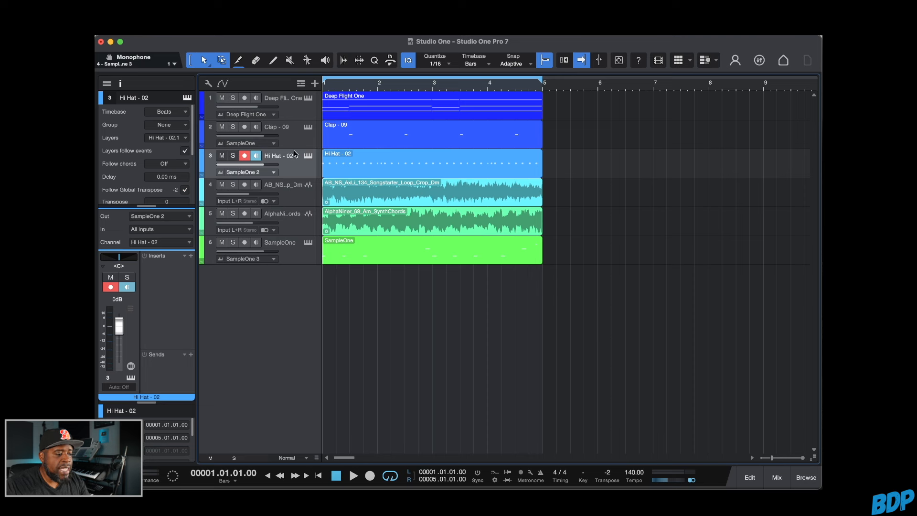
pyautogui.click(297, 142)
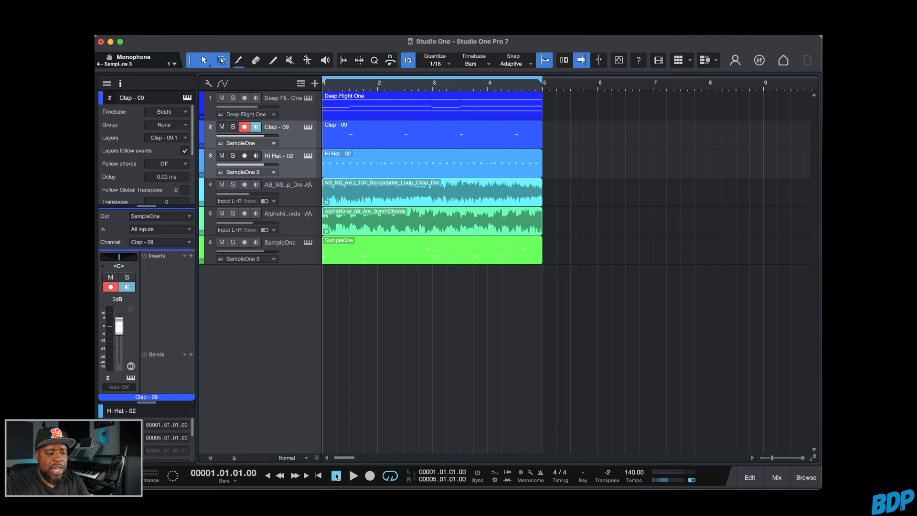
pyautogui.press('space')
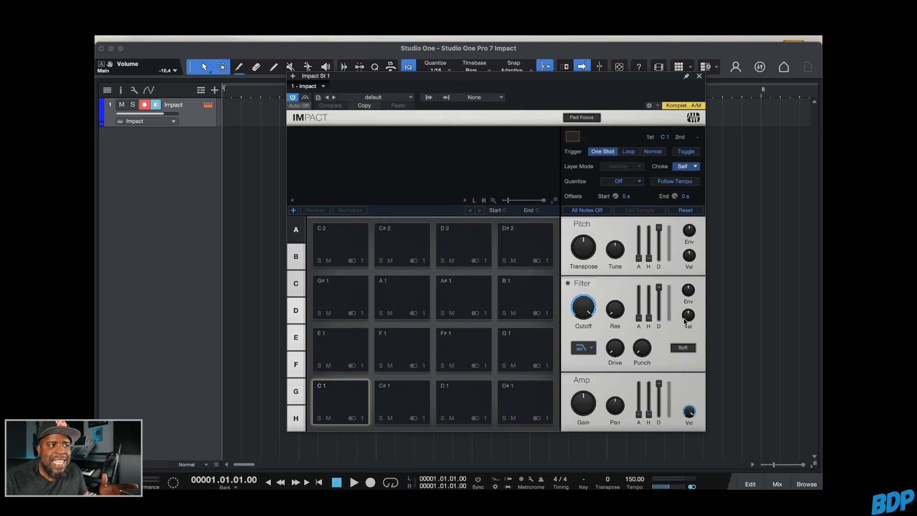
# Step: Show the Impact instrument inside the drum editor and try different editor heights and instrument widths to compare its layouts
pyautogui.moveTo(645, 81); pyautogui.dragTo(677, 82)
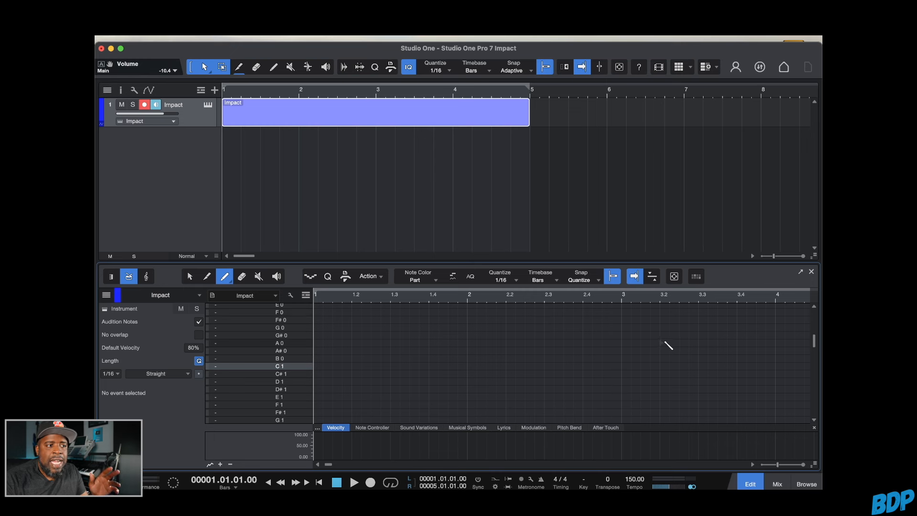
pyautogui.click(696, 277)
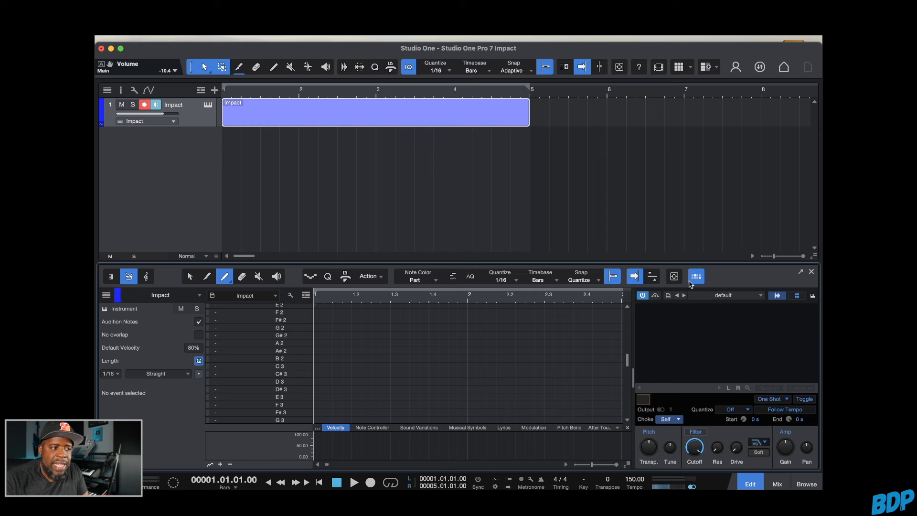
pyautogui.moveTo(632, 341); pyautogui.dragTo(412, 330)
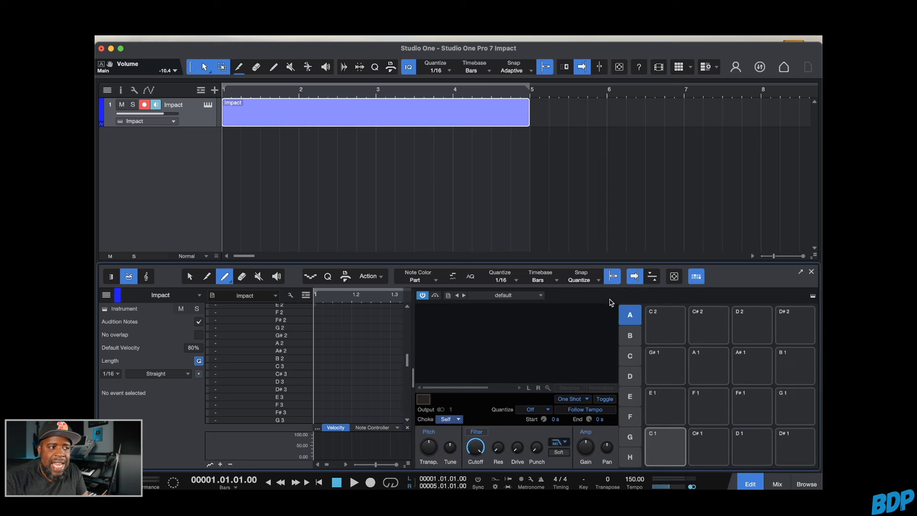
pyautogui.moveTo(698, 264); pyautogui.dragTo(700, 120)
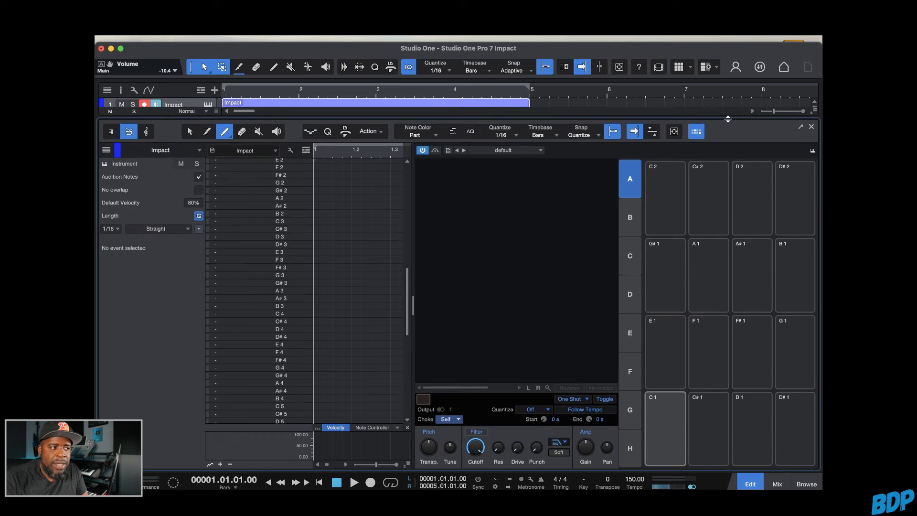
pyautogui.moveTo(414, 309); pyautogui.dragTo(575, 316)
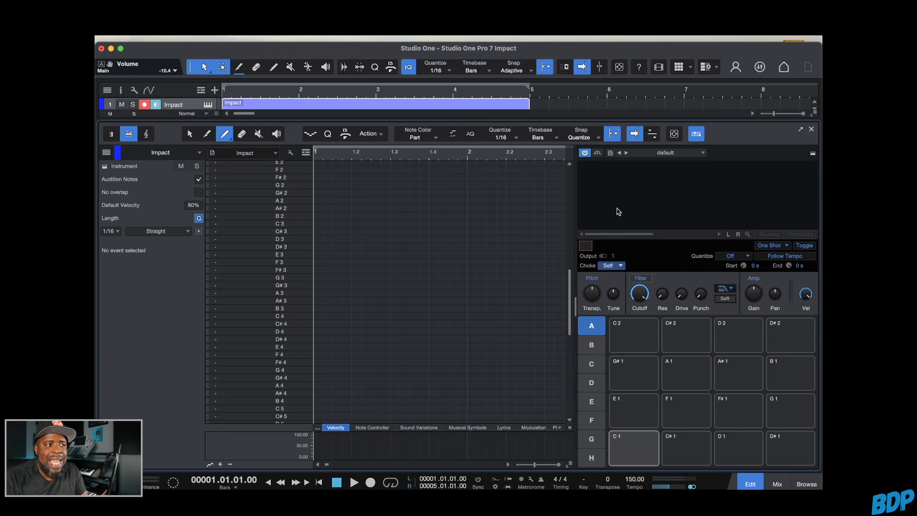
pyautogui.moveTo(664, 120); pyautogui.dragTo(650, 218)
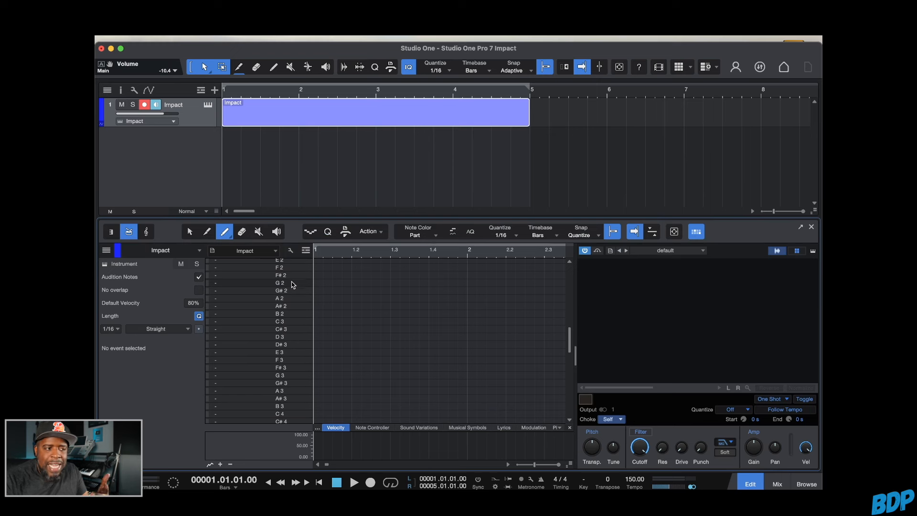
# Step: Preview the X10_CL_120_songstarter_reigning_G#m.wav loop and load it as slices across Impact's pads from C 1, clearing the instrument window out of the way
pyautogui.moveTo(631, 219); pyautogui.dragTo(642, 209)
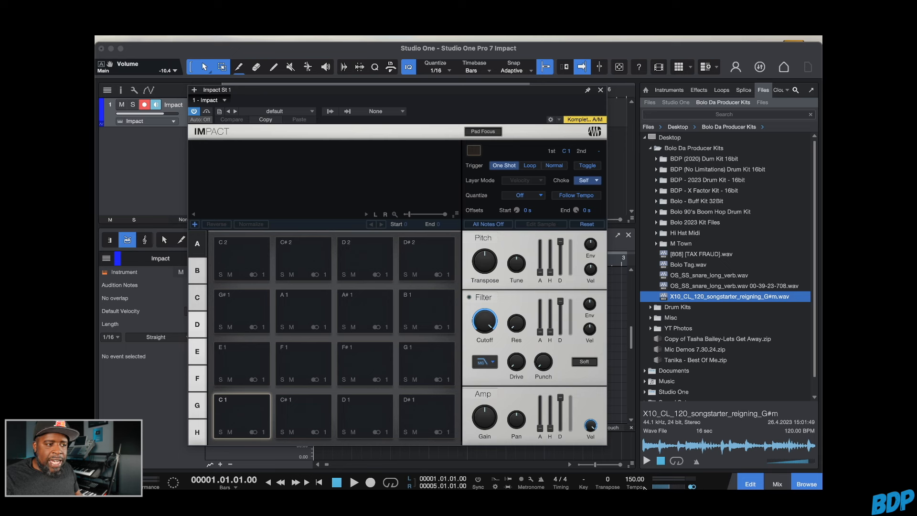
pyautogui.click(646, 460)
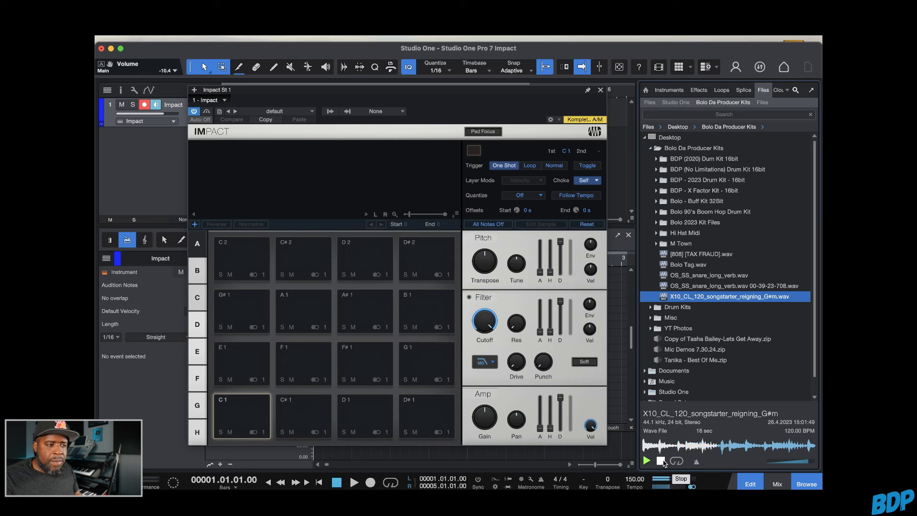
pyautogui.click(661, 461)
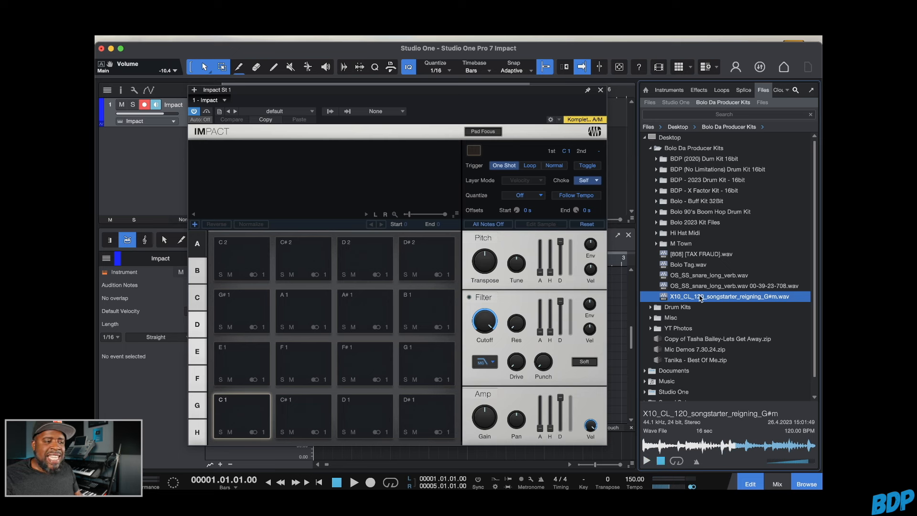
pyautogui.moveTo(700, 298); pyautogui.dragTo(253, 419)
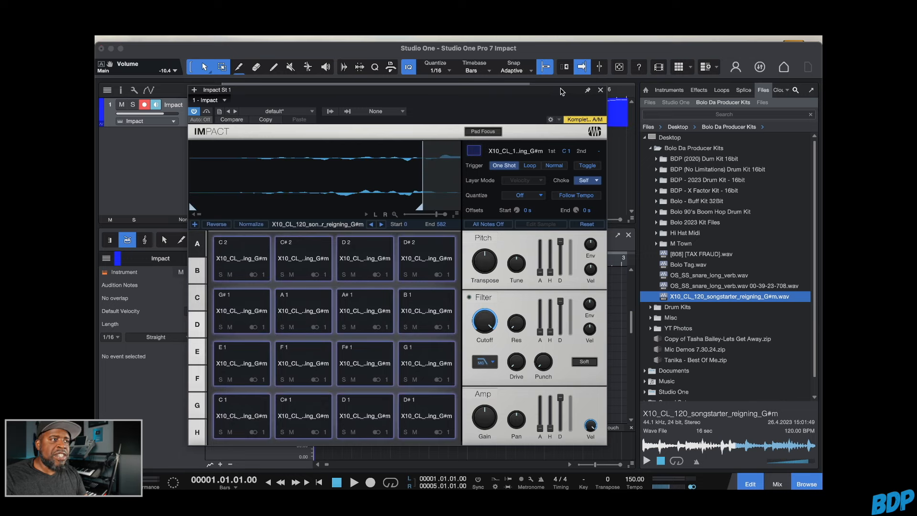
pyautogui.moveTo(554, 89); pyautogui.dragTo(714, 165)
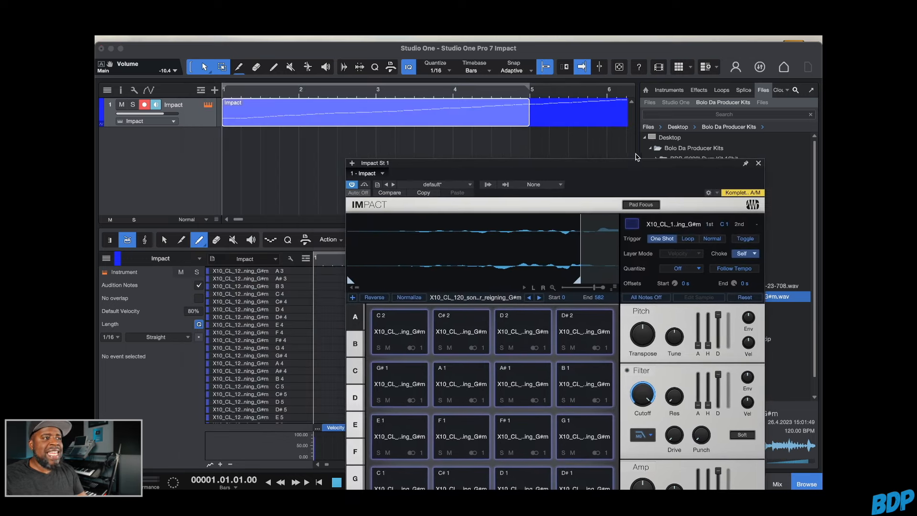
pyautogui.click(288, 163)
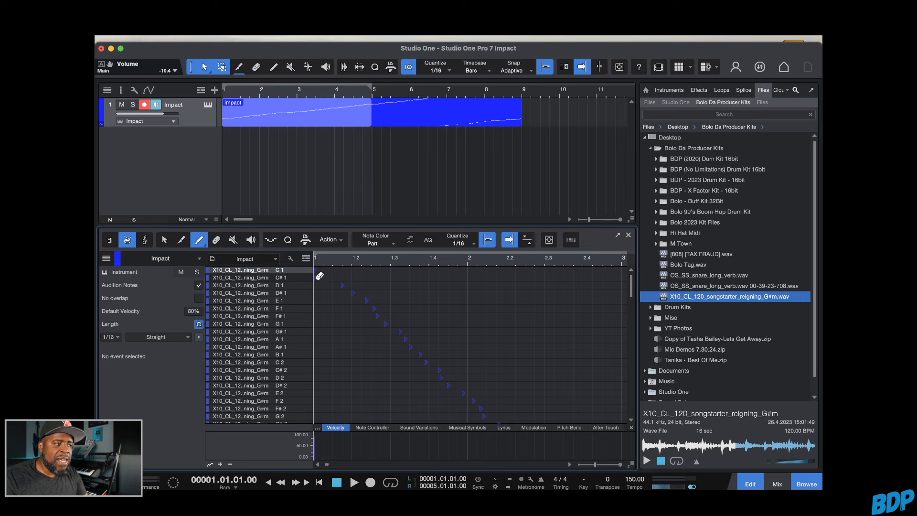
# Step: Paint runs of 1/16 hits on the F 1, C# 2 and D 2 slice rows within the first two bars, and audition the pattern
pyautogui.moveTo(410, 308); pyautogui.dragTo(594, 309)
pyautogui.moveTo(536, 369); pyautogui.dragTo(477, 370)
pyautogui.moveTo(382, 377); pyautogui.dragTo(334, 378)
pyautogui.press('space')
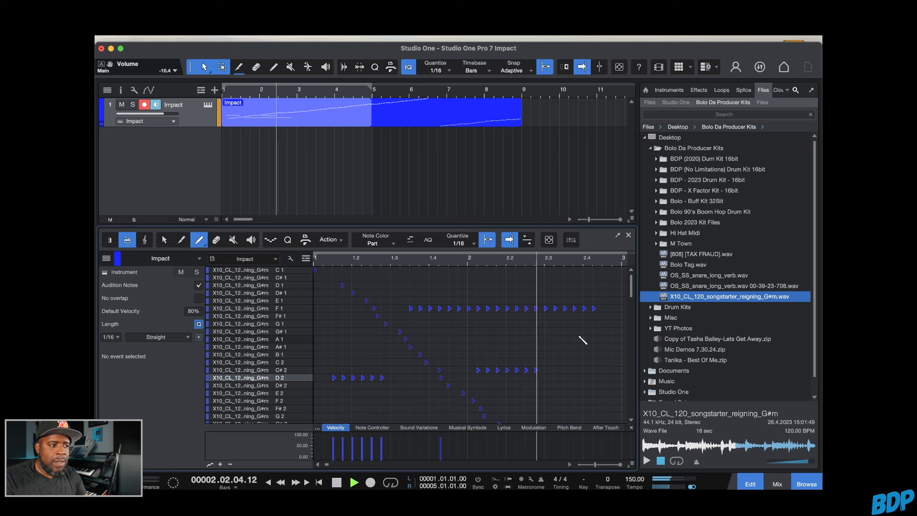
pyautogui.press('space')
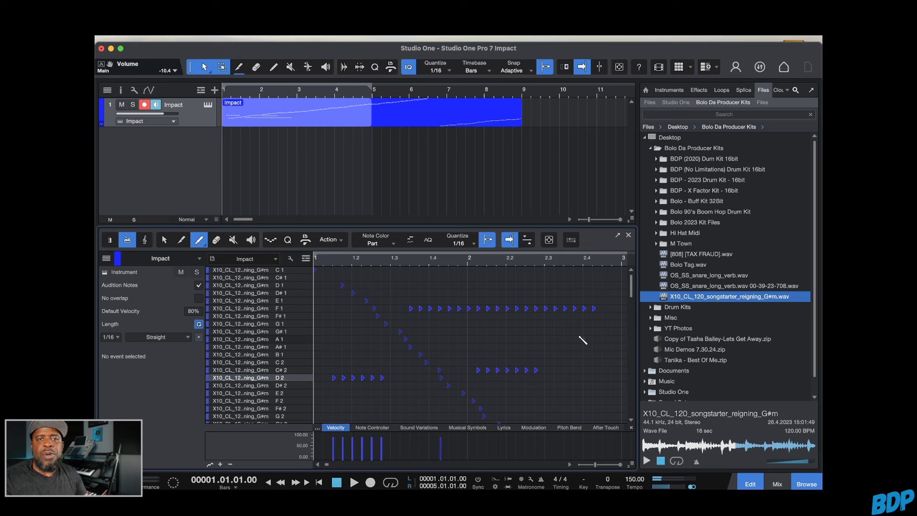